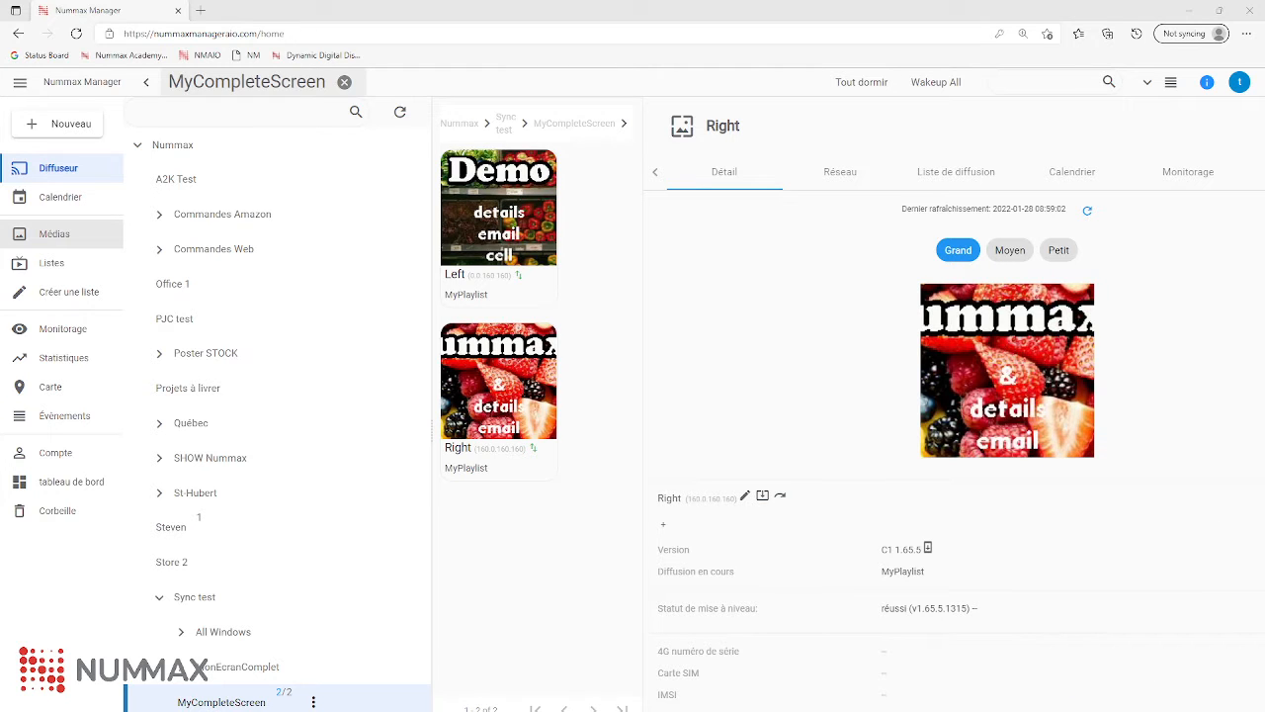
# - Open the FREE-Nummax Content Library folder among the media shared with the account
pyautogui.click(69, 241)
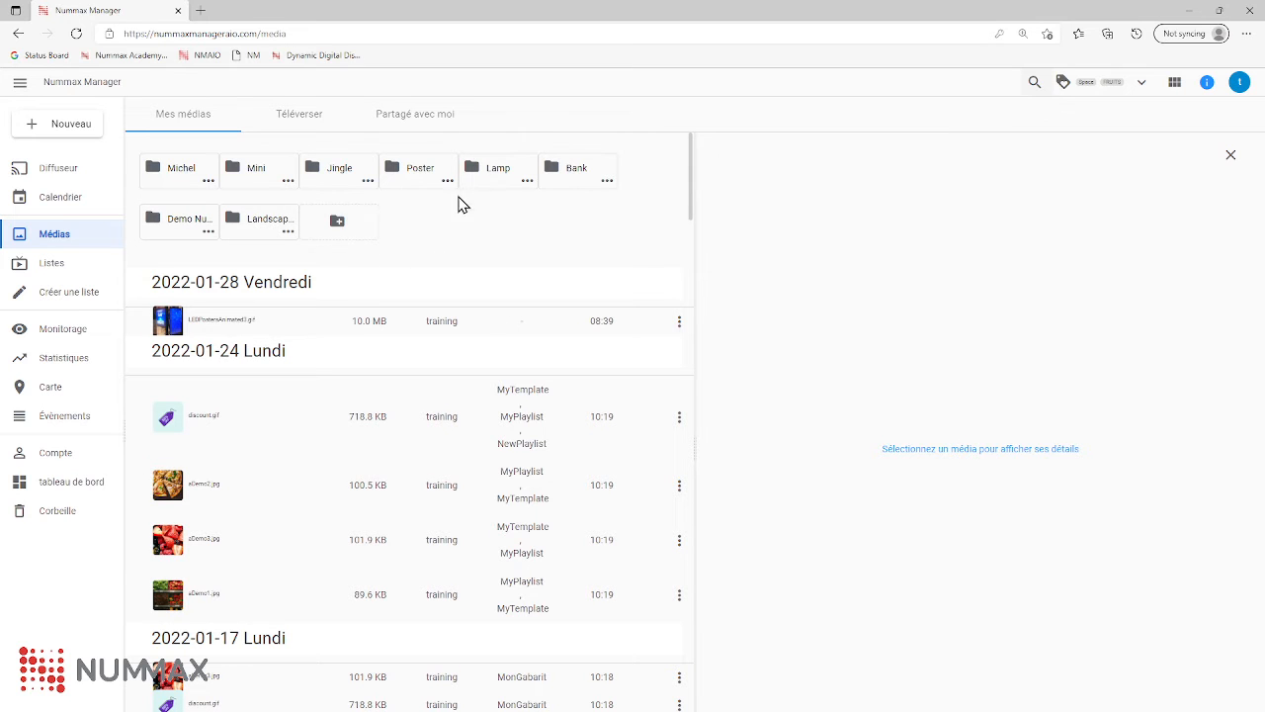
pyautogui.click(418, 120)
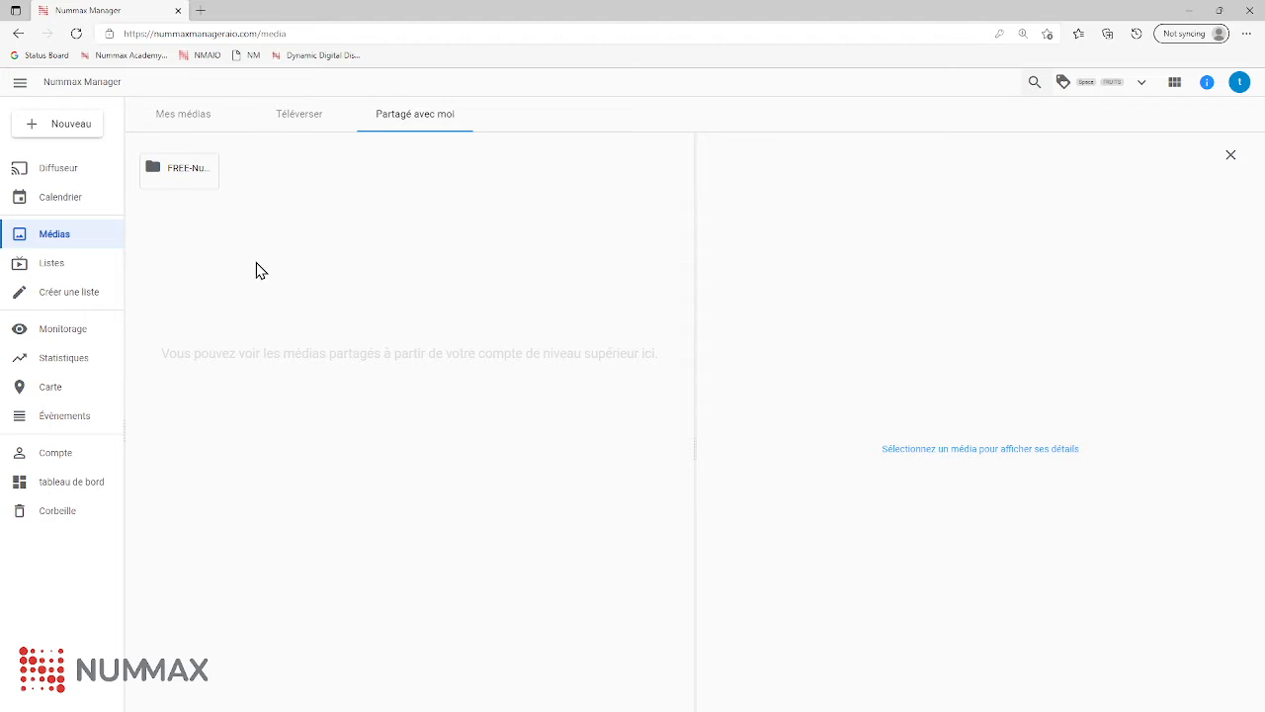
pyautogui.click(193, 175)
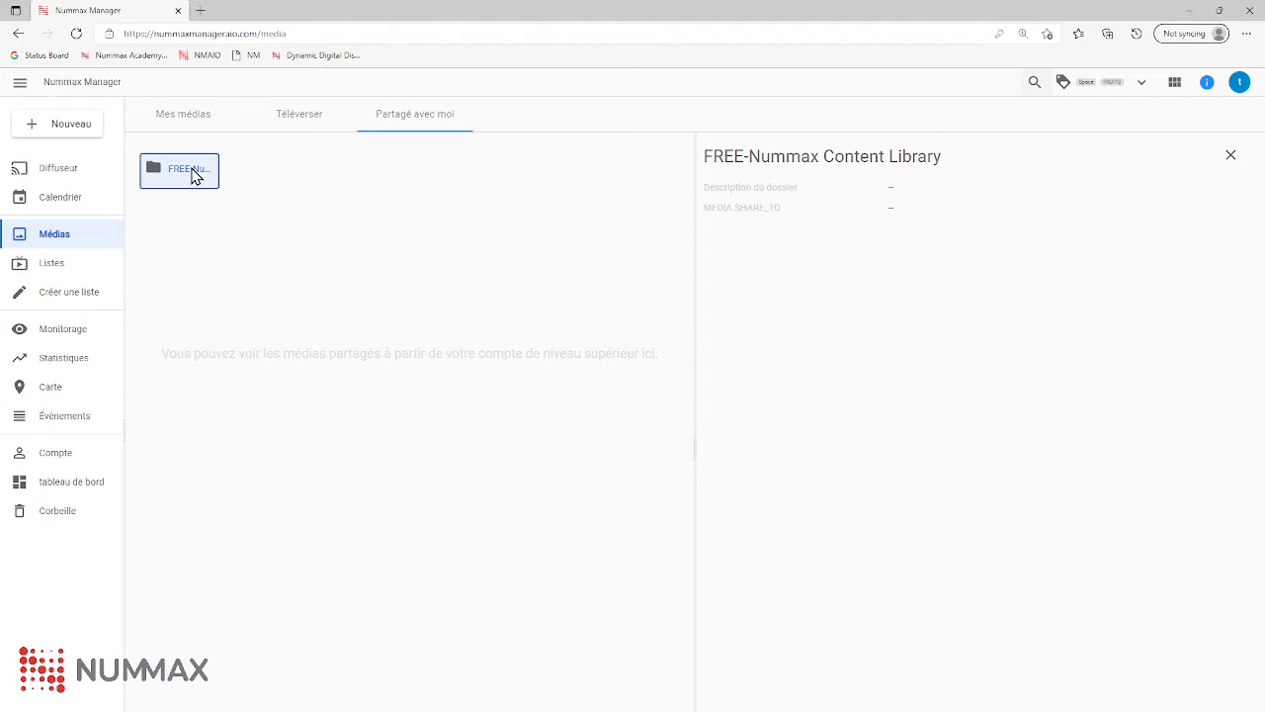
pyautogui.doubleClick(192, 175)
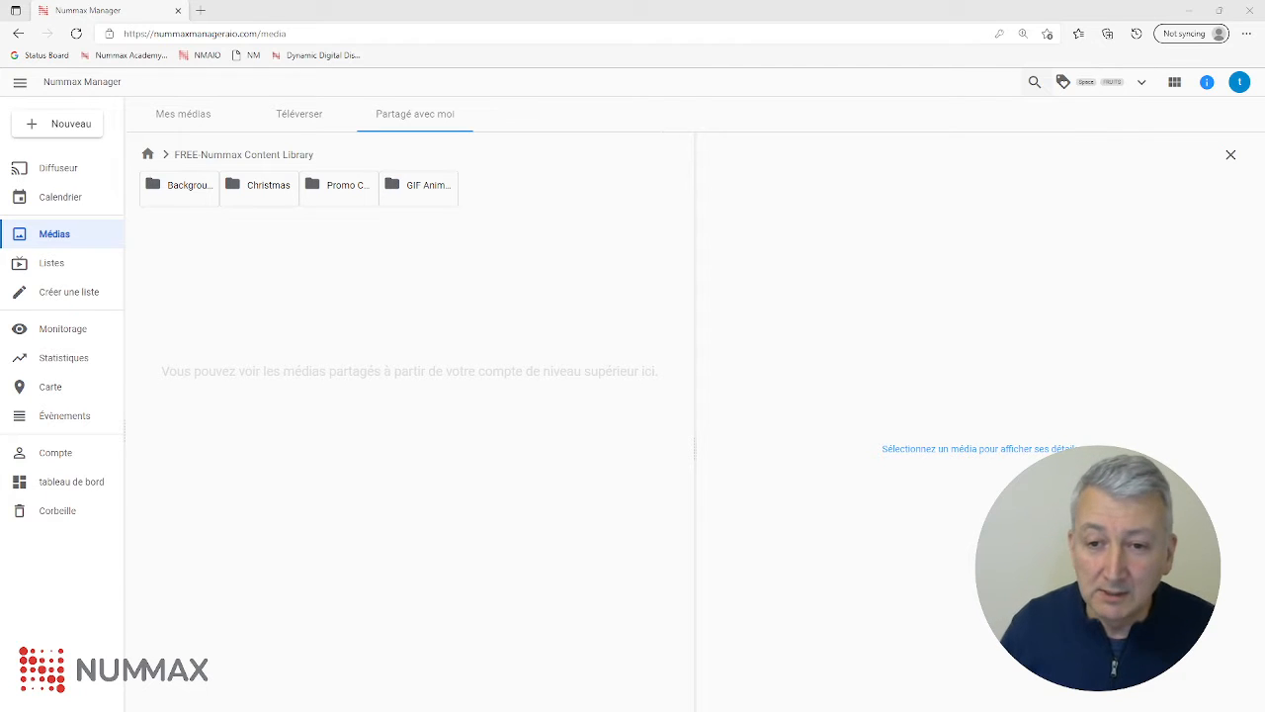
# - Preview PosterPro-Background17.jpg and PosterPro-Background23.jpg in the library's Backgrounds folder
pyautogui.doubleClick(186, 185)
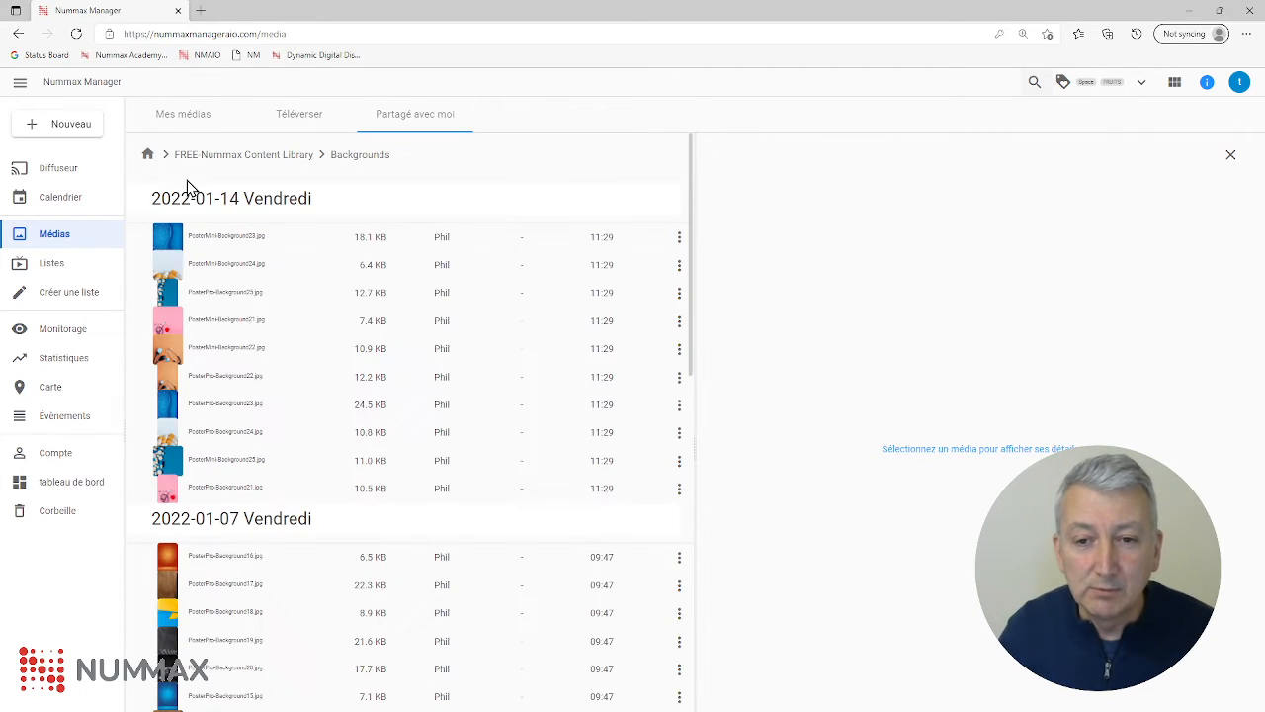
pyautogui.click(236, 597)
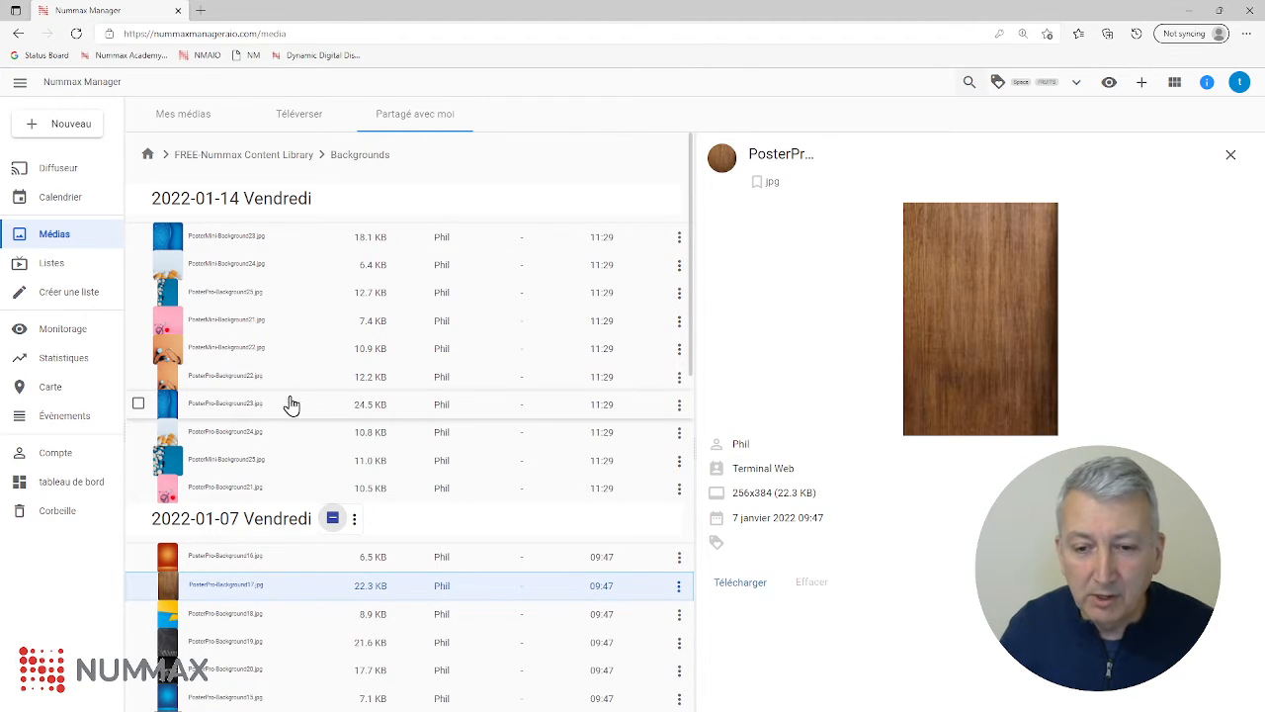
pyautogui.click(250, 404)
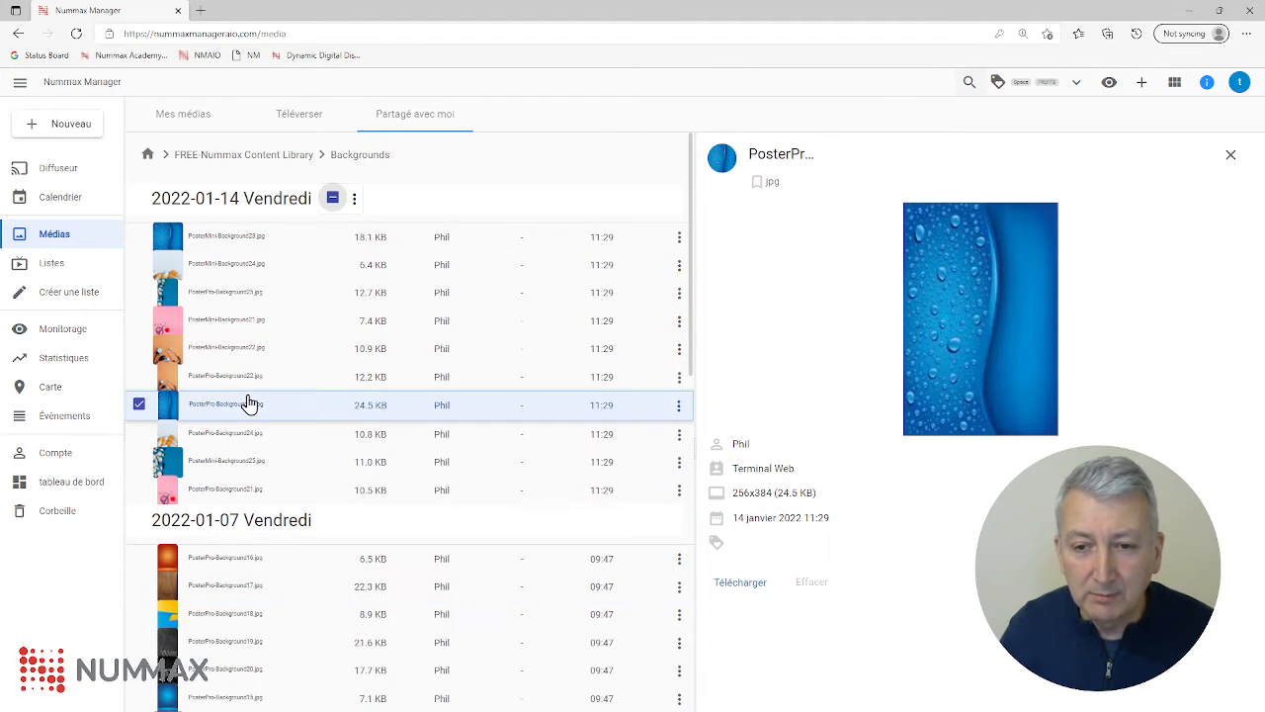
# - Return to the content library and preview vectorAnimation1.gif in the GIF Animated folder
pyautogui.click(293, 155)
pyautogui.click(437, 191)
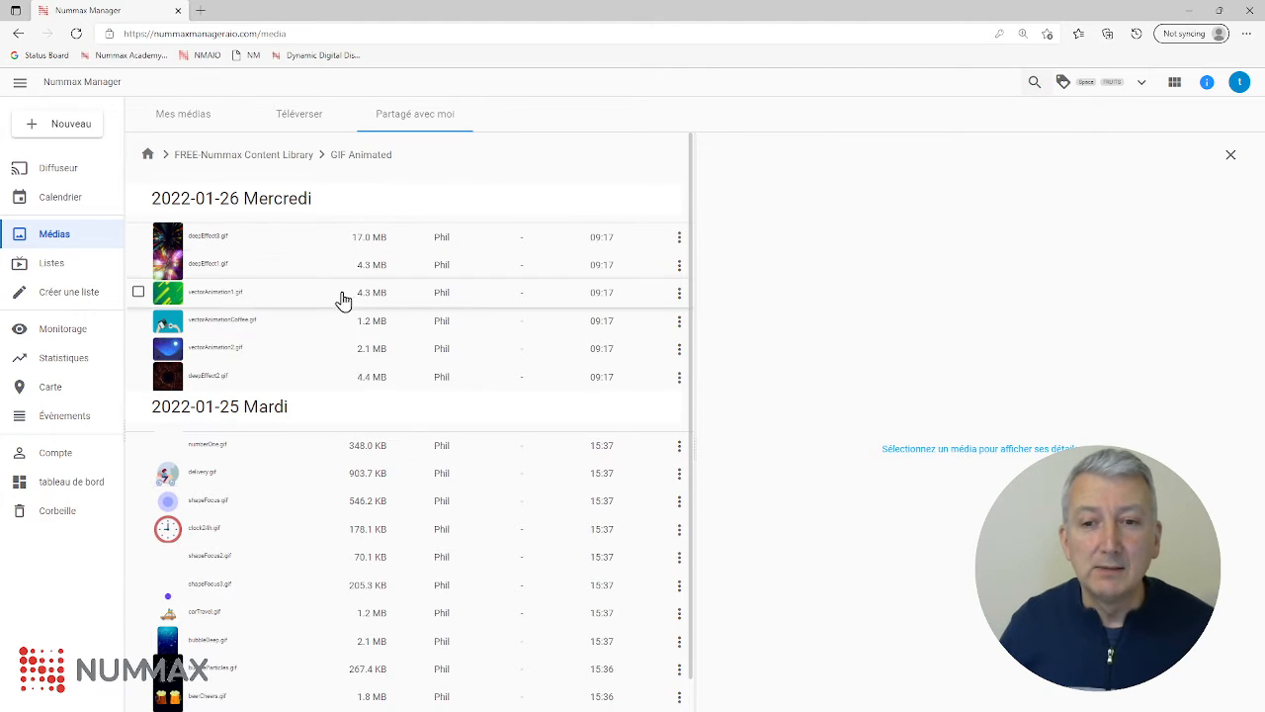
pyautogui.click(237, 294)
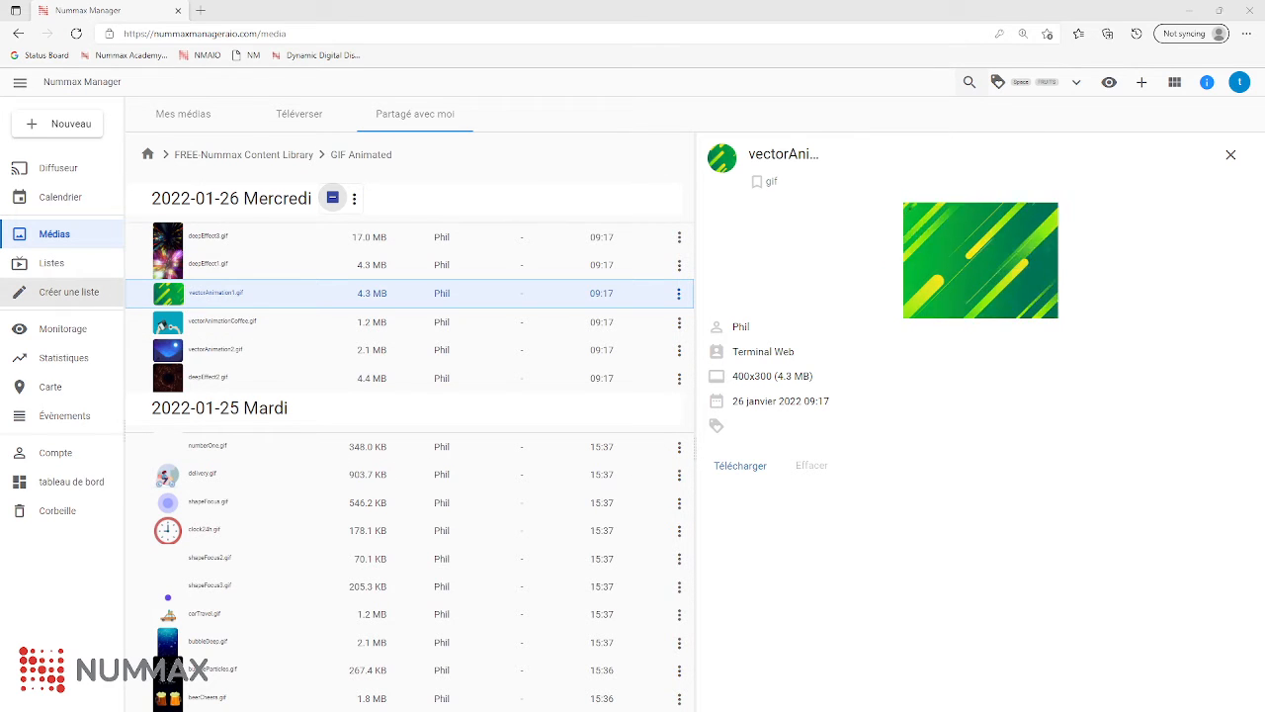
# - Start a new playlist and add the shared vectorAnimation1.gif as the first page's media
pyautogui.click(85, 294)
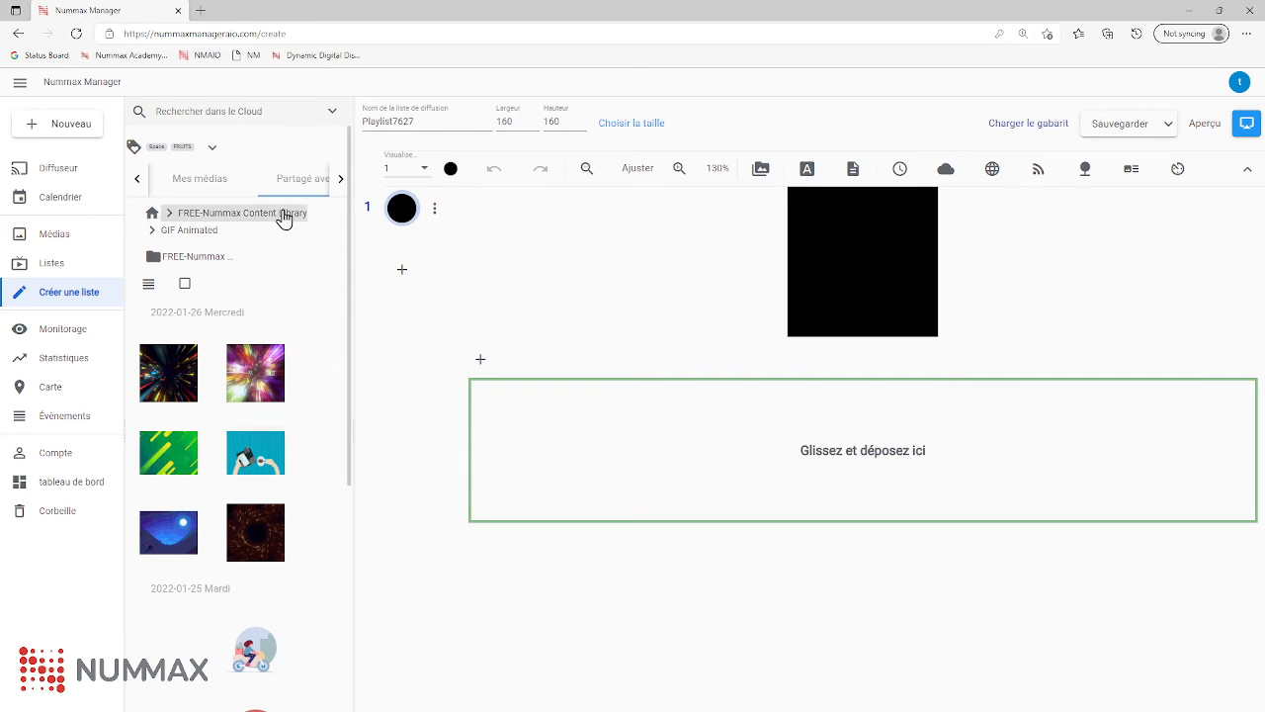
pyautogui.click(301, 179)
pyautogui.click(341, 180)
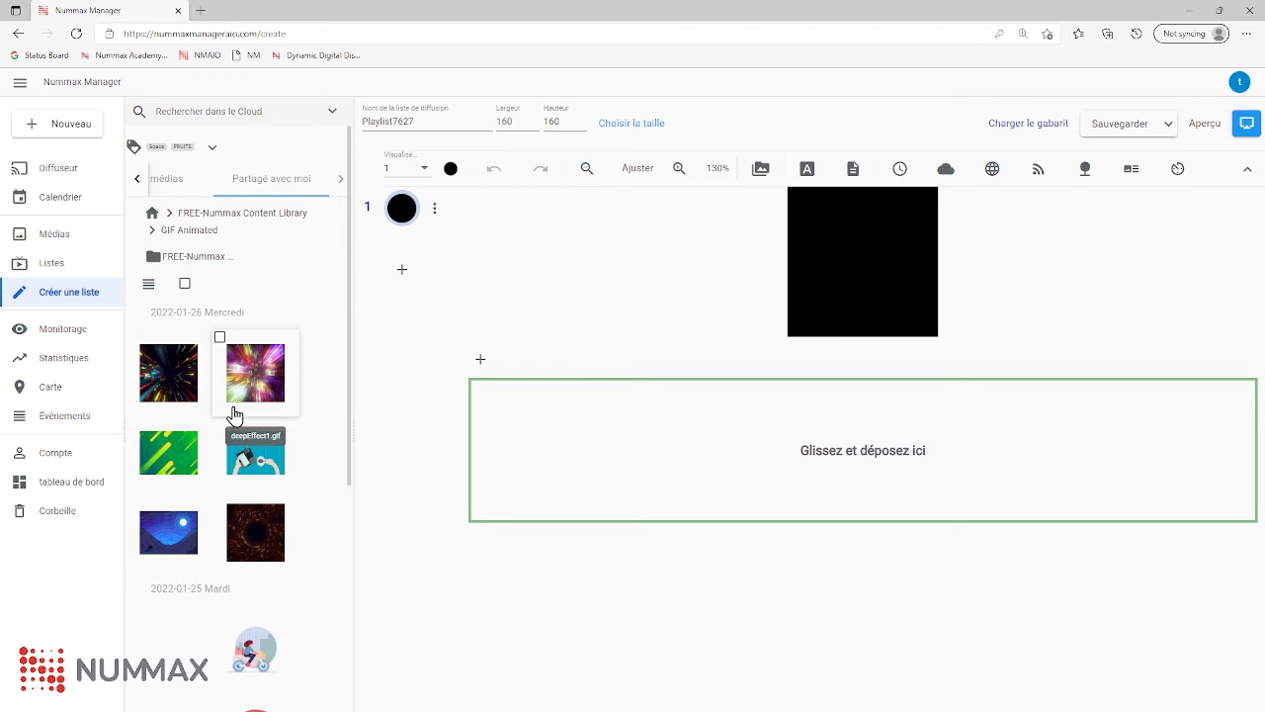
pyautogui.click(422, 121)
pyautogui.moveTo(180, 457); pyautogui.dragTo(570, 458)
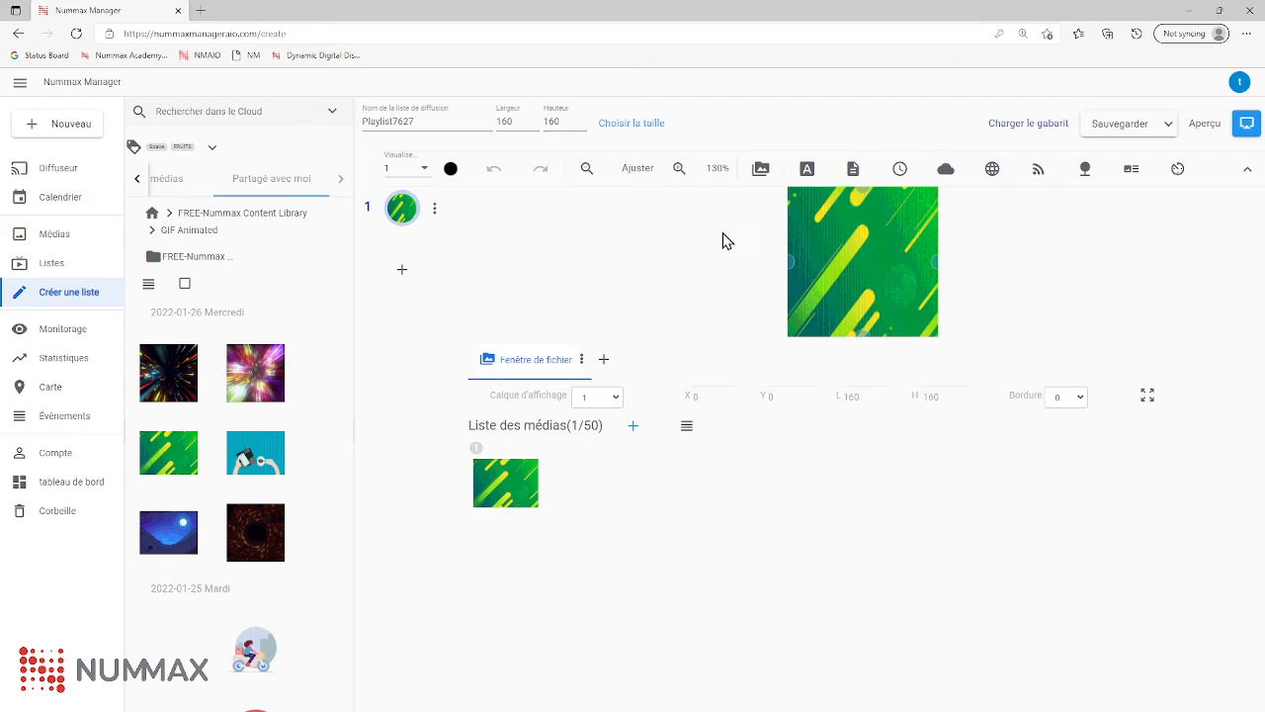
# - Add a multi-line text reading "Promo", "du", "jour" on three lines and expand it to the full canvas
pyautogui.click(853, 169)
pyautogui.moveTo(610, 432); pyautogui.dragTo(479, 431)
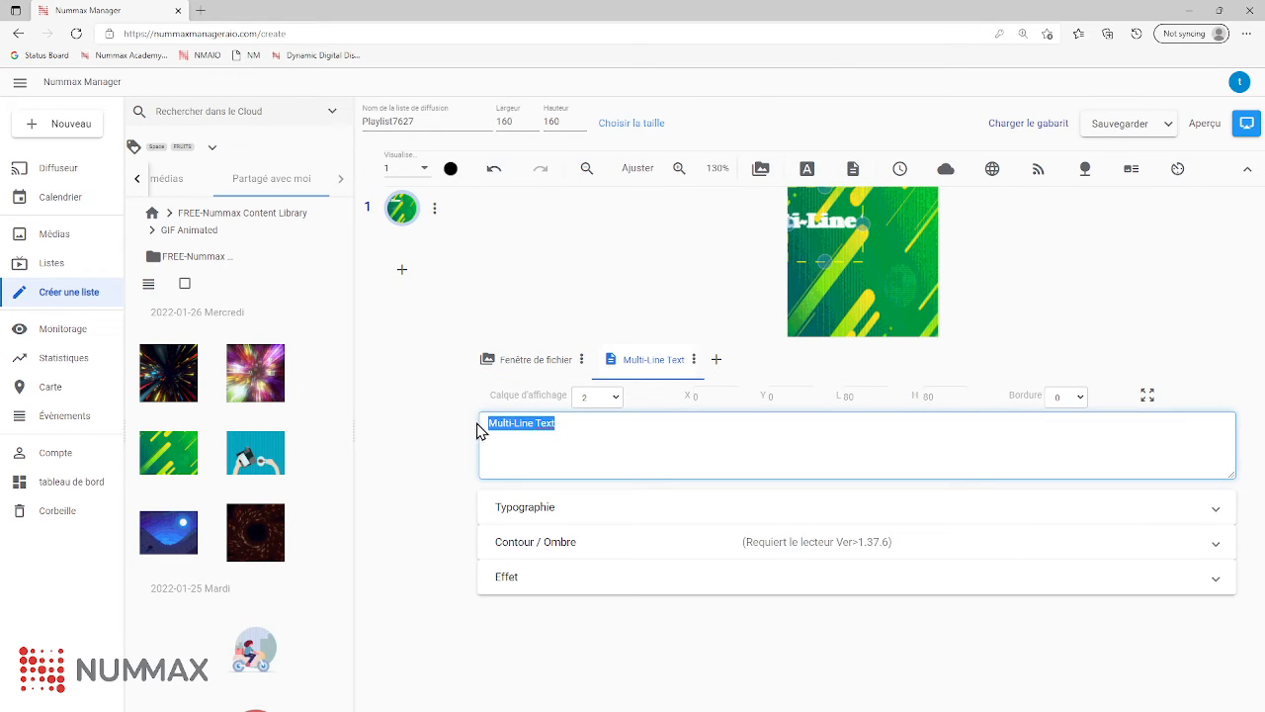
pyautogui.write('Promo')
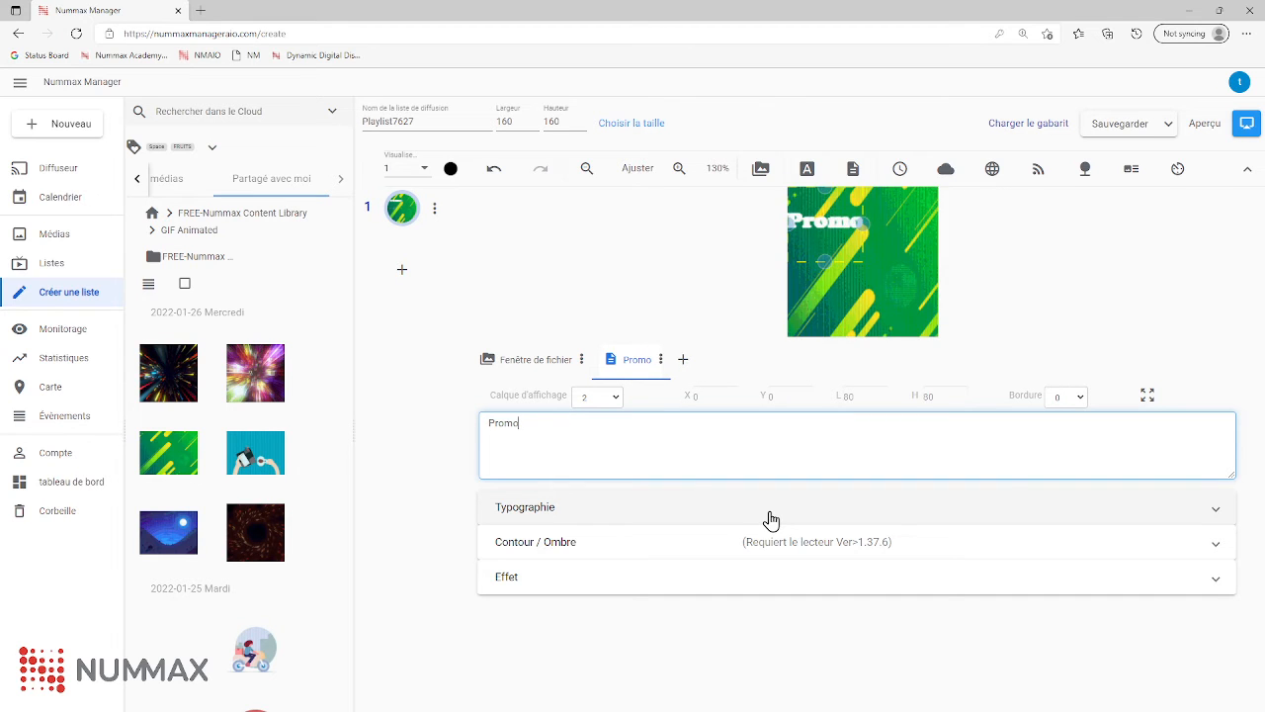
pyautogui.press('Return')
pyautogui.write('du j')
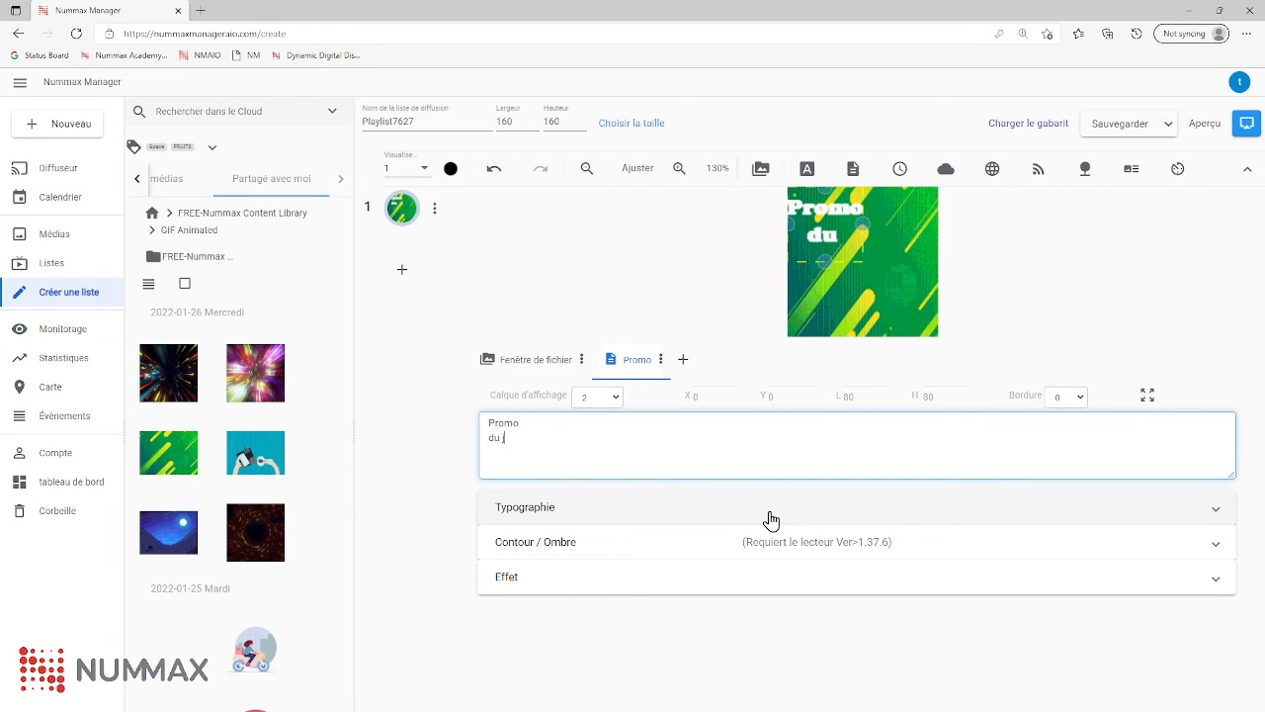
pyautogui.write('our')
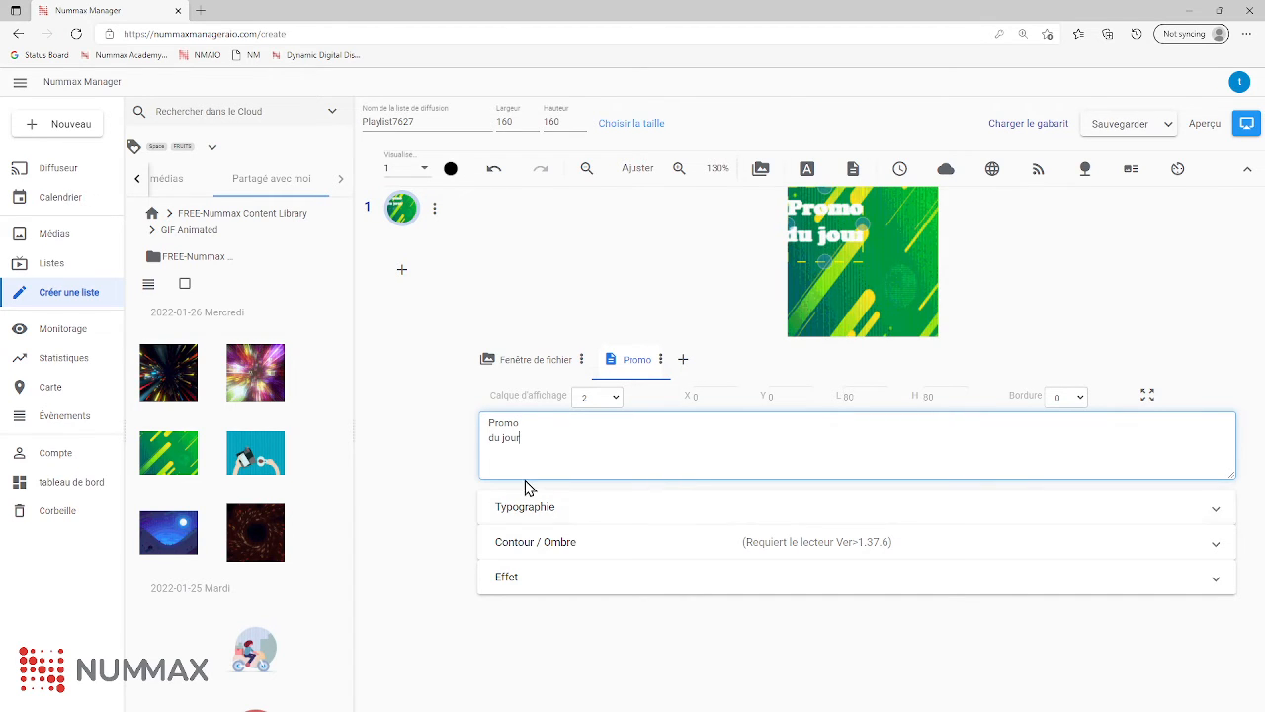
pyautogui.press('BackSpace')
pyautogui.press('Return')
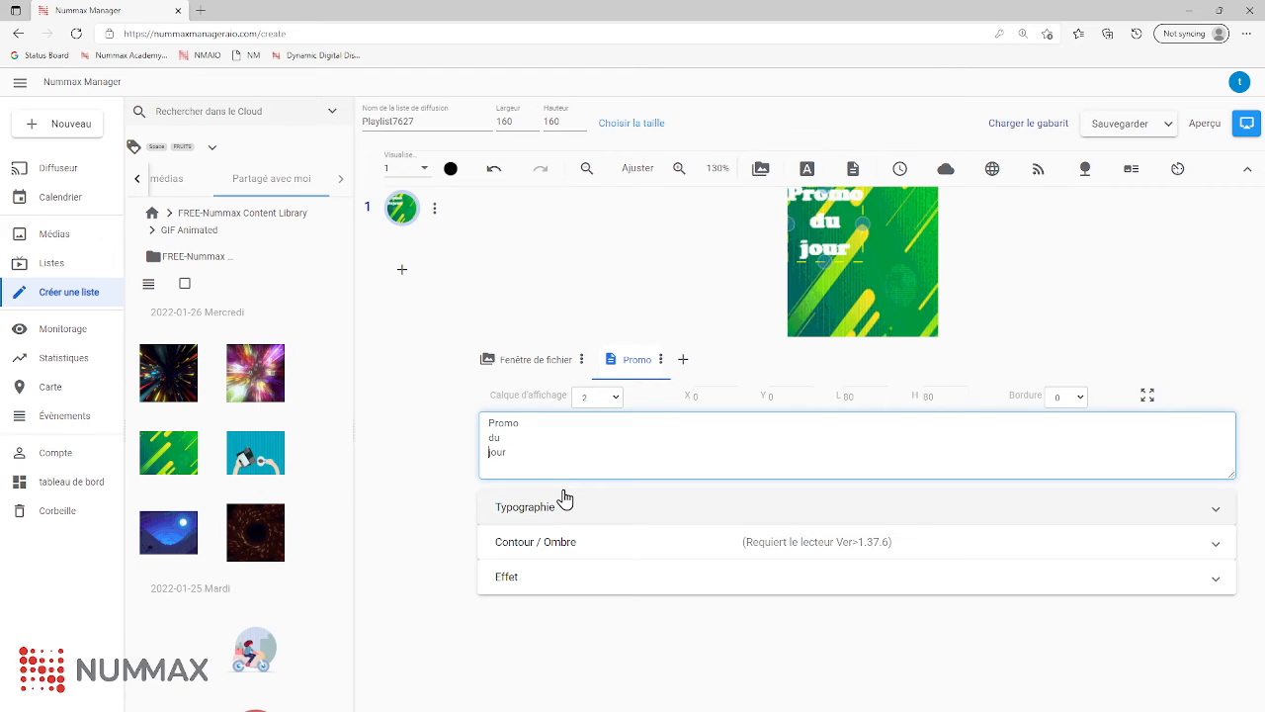
pyautogui.click(1144, 393)
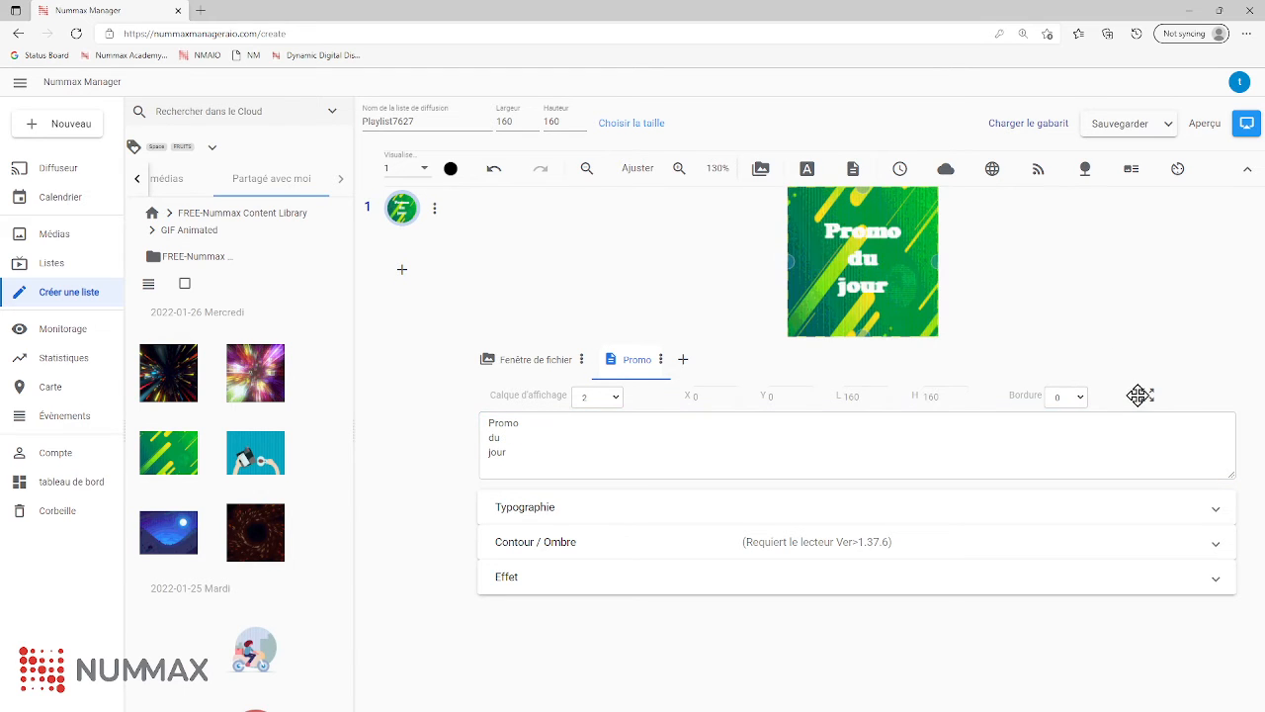
# - Give the promo text a black outline of width 4 and set its font size to 36 px
pyautogui.click(513, 549)
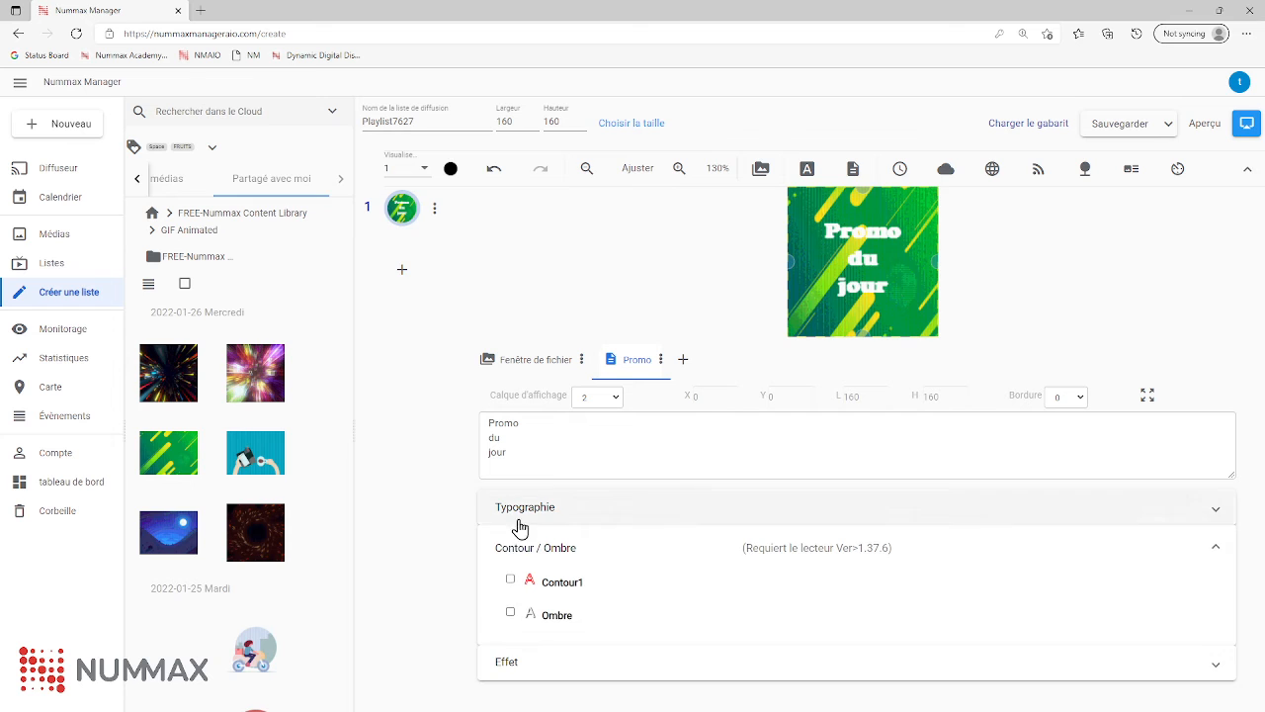
pyautogui.click(511, 583)
pyautogui.click(562, 617)
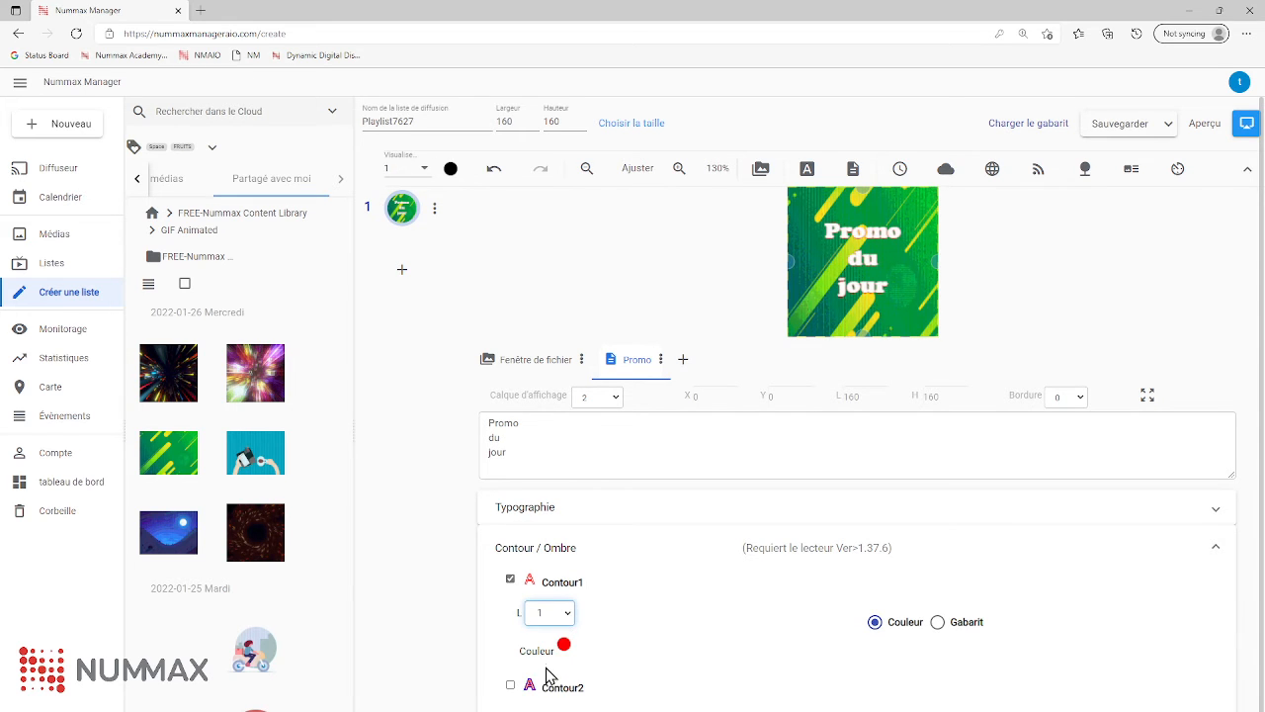
pyautogui.click(552, 676)
pyautogui.click(564, 647)
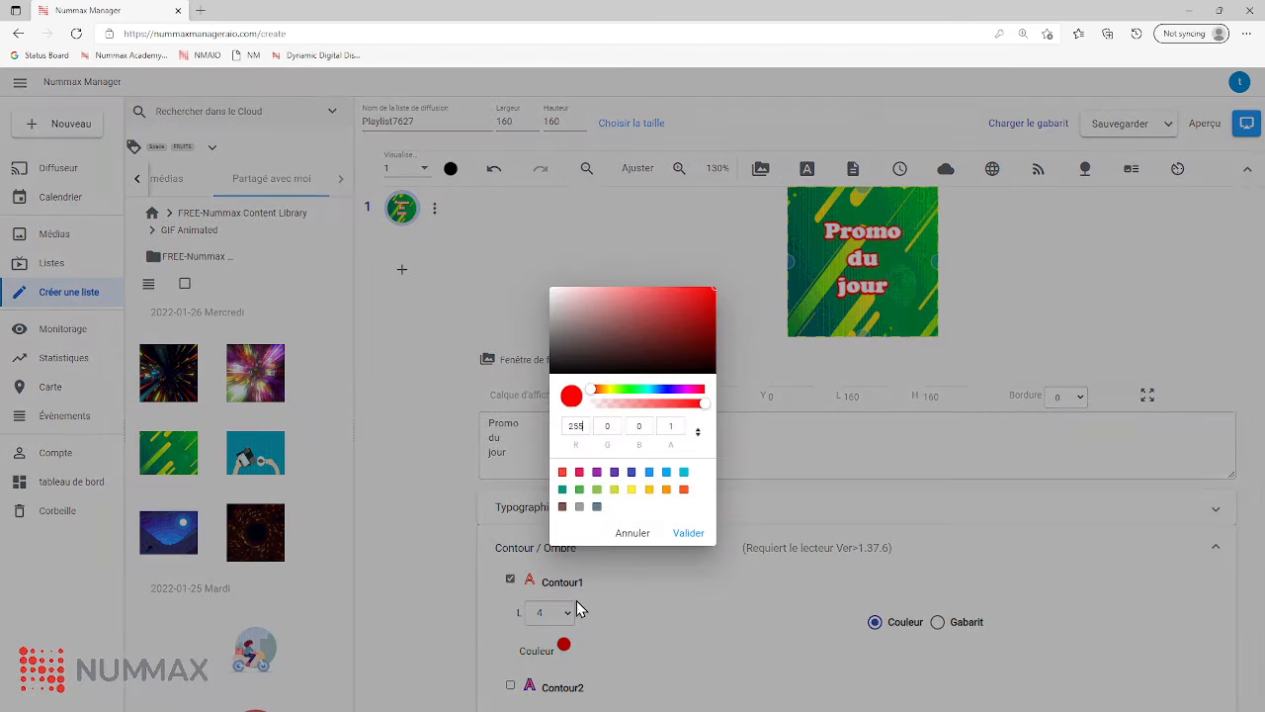
pyautogui.click(581, 426)
pyautogui.moveTo(595, 364); pyautogui.dragTo(530, 391)
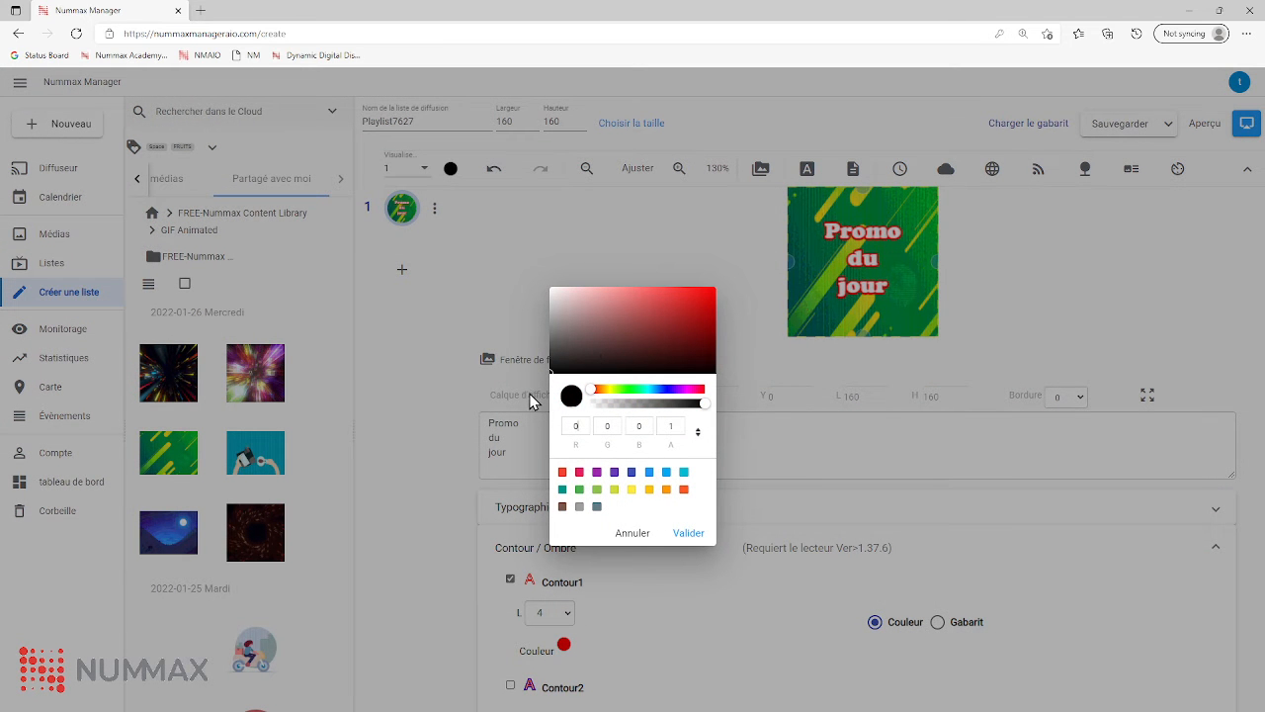
pyautogui.click(663, 536)
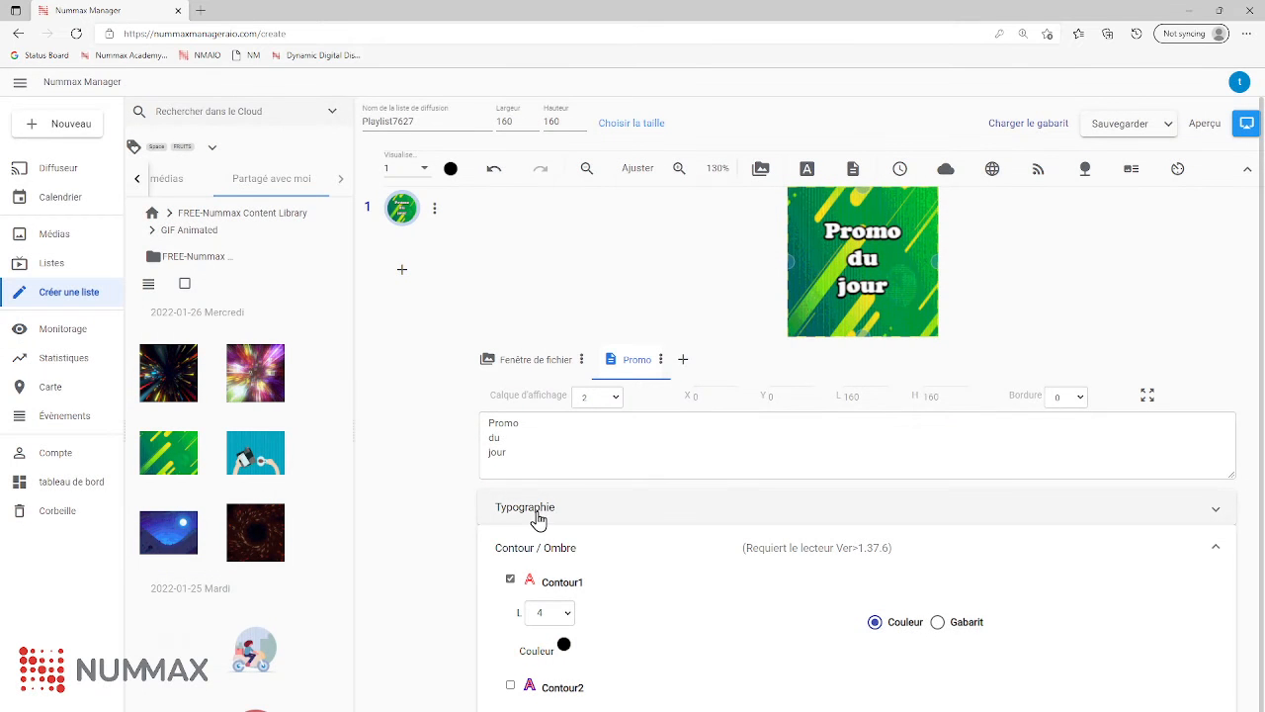
pyautogui.click(537, 517)
pyautogui.click(717, 550)
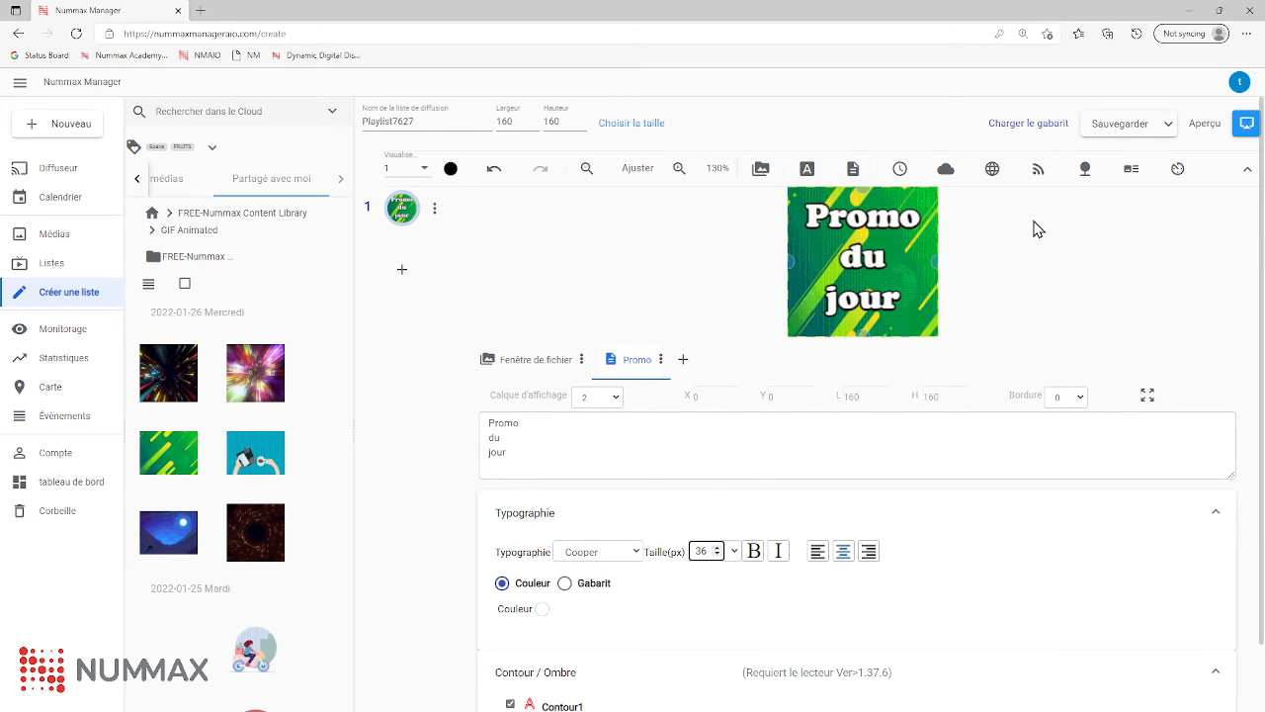
# - Add a second page to the playlist and place shapeFocus.gif on it
pyautogui.click(402, 276)
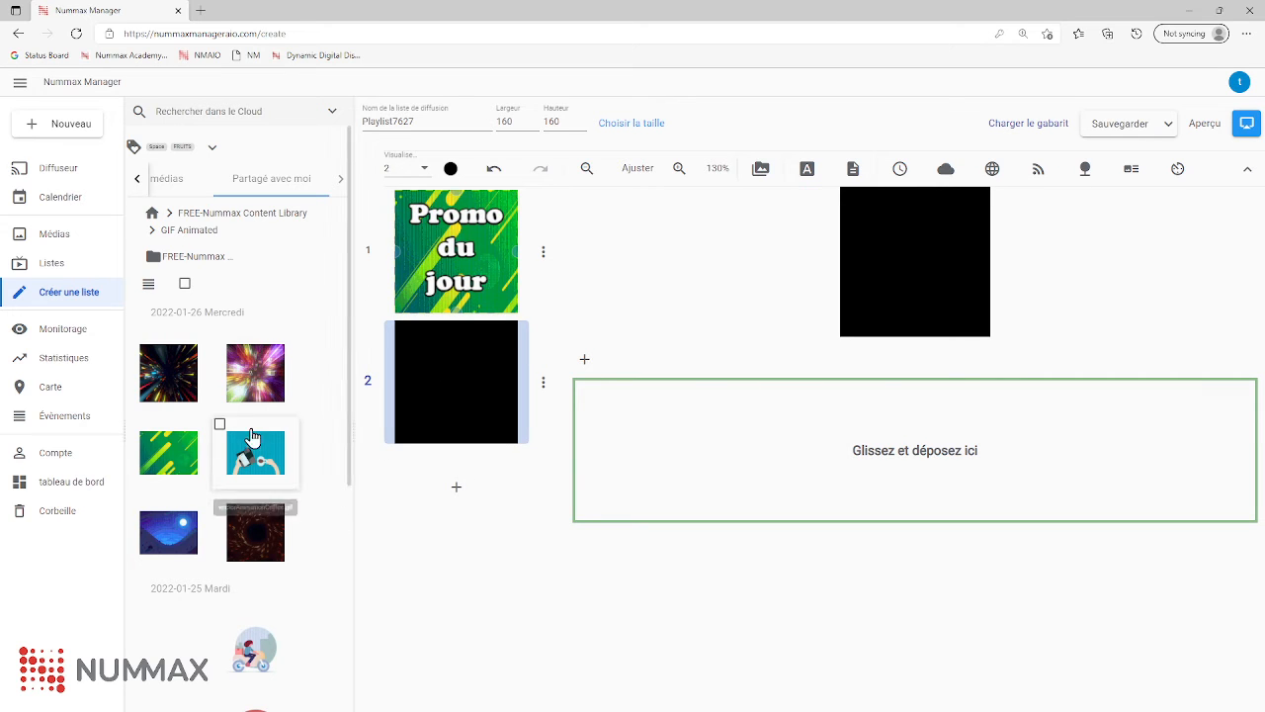
pyautogui.scroll(-2, 254, 459)
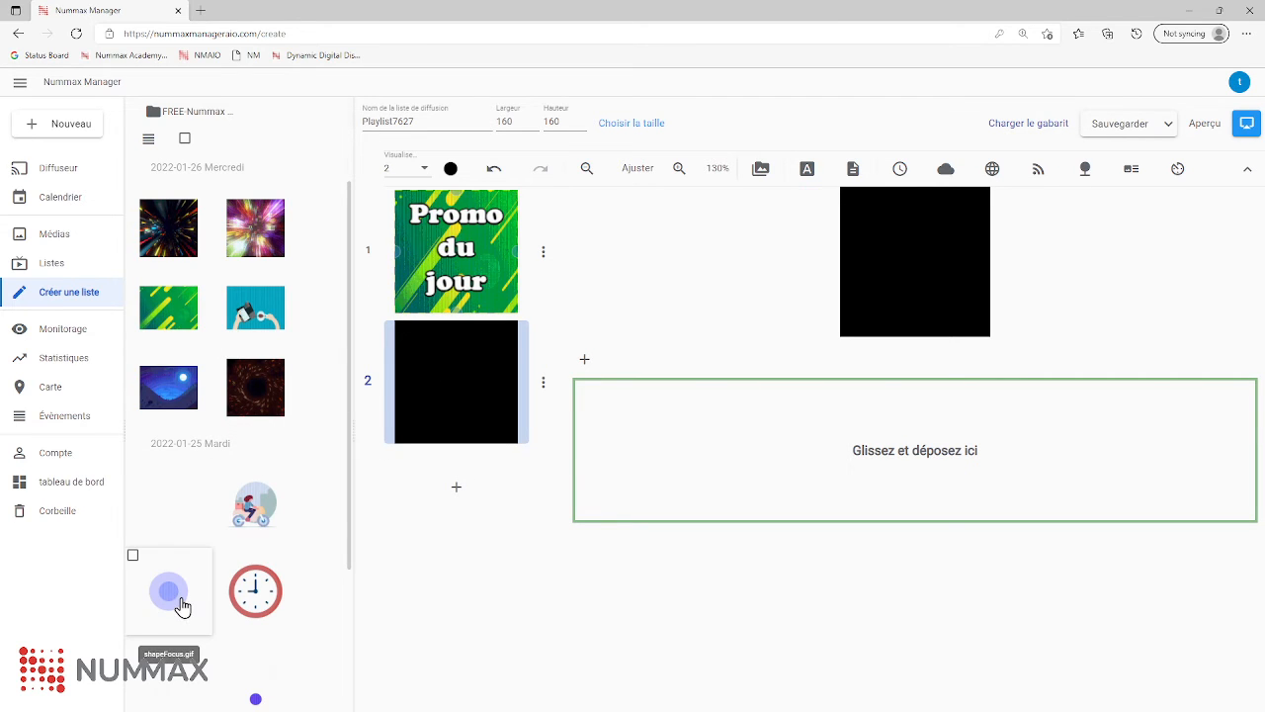
pyautogui.moveTo(183, 605); pyautogui.dragTo(712, 466)
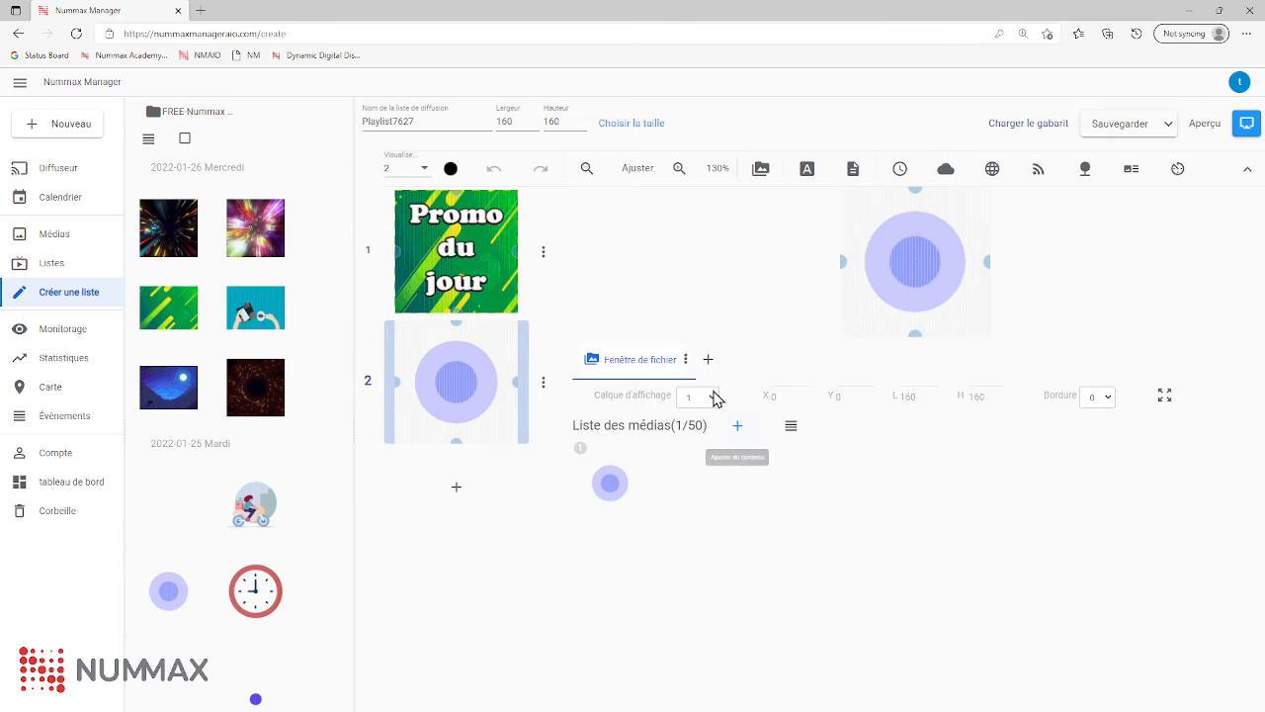
# - Add a clock window filling the second page and show only the hour and minute
pyautogui.click(900, 174)
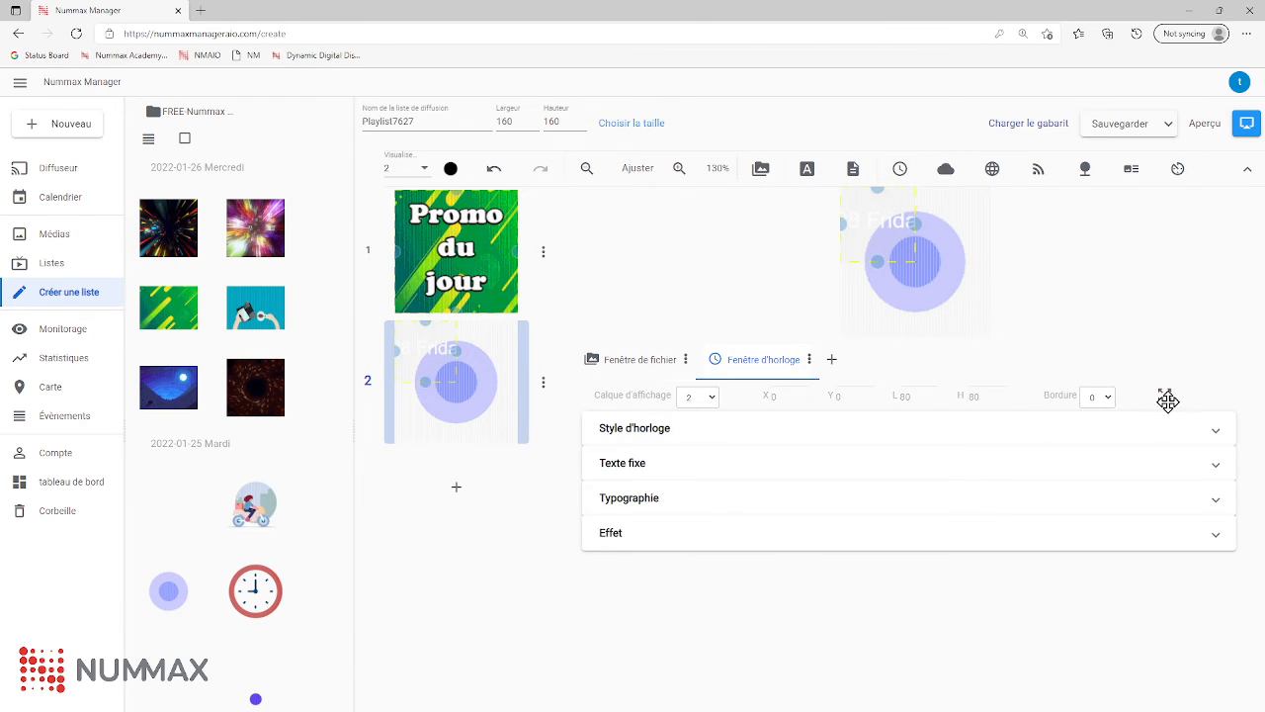
pyautogui.click(697, 500)
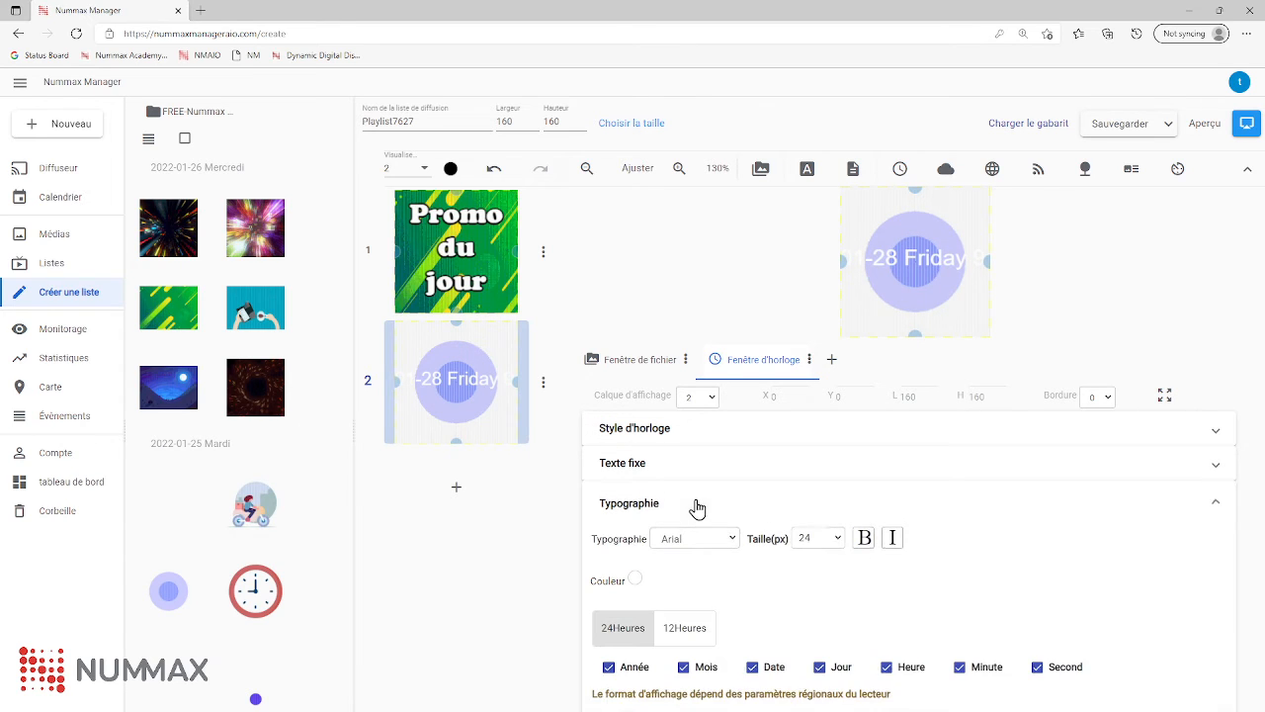
pyautogui.click(631, 667)
pyautogui.click(699, 675)
pyautogui.click(772, 670)
pyautogui.click(839, 669)
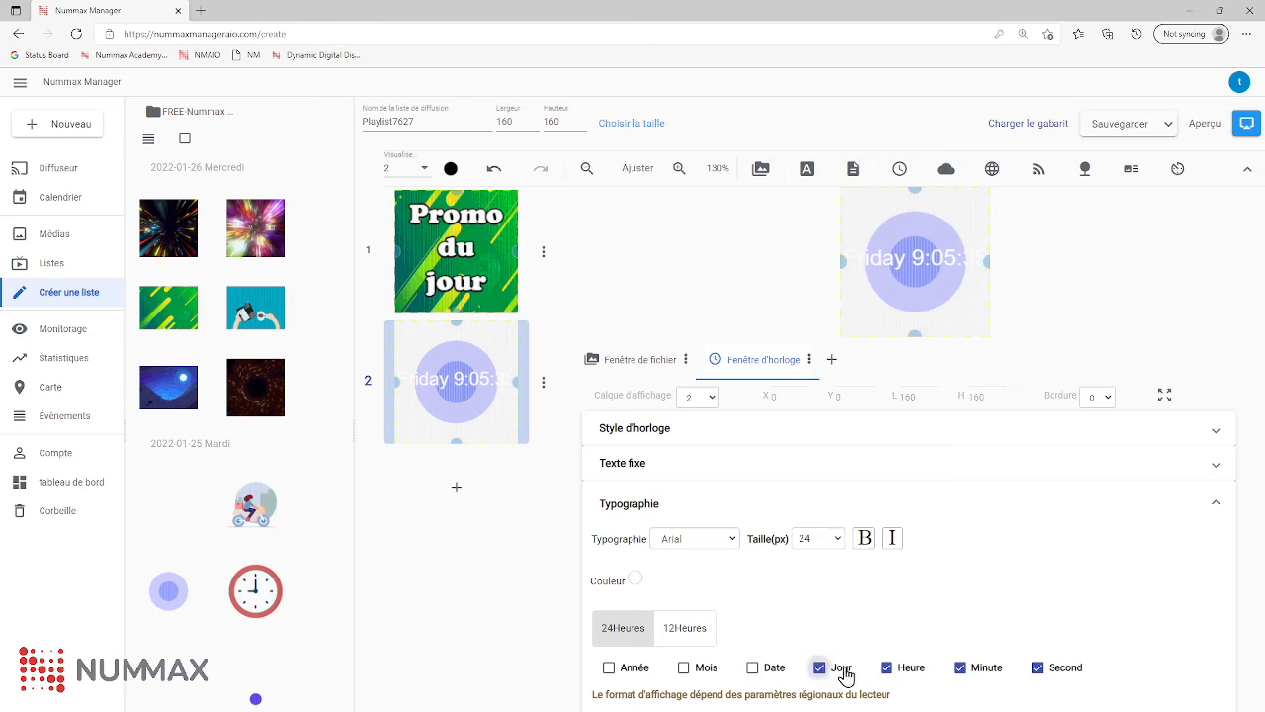
pyautogui.click(1072, 675)
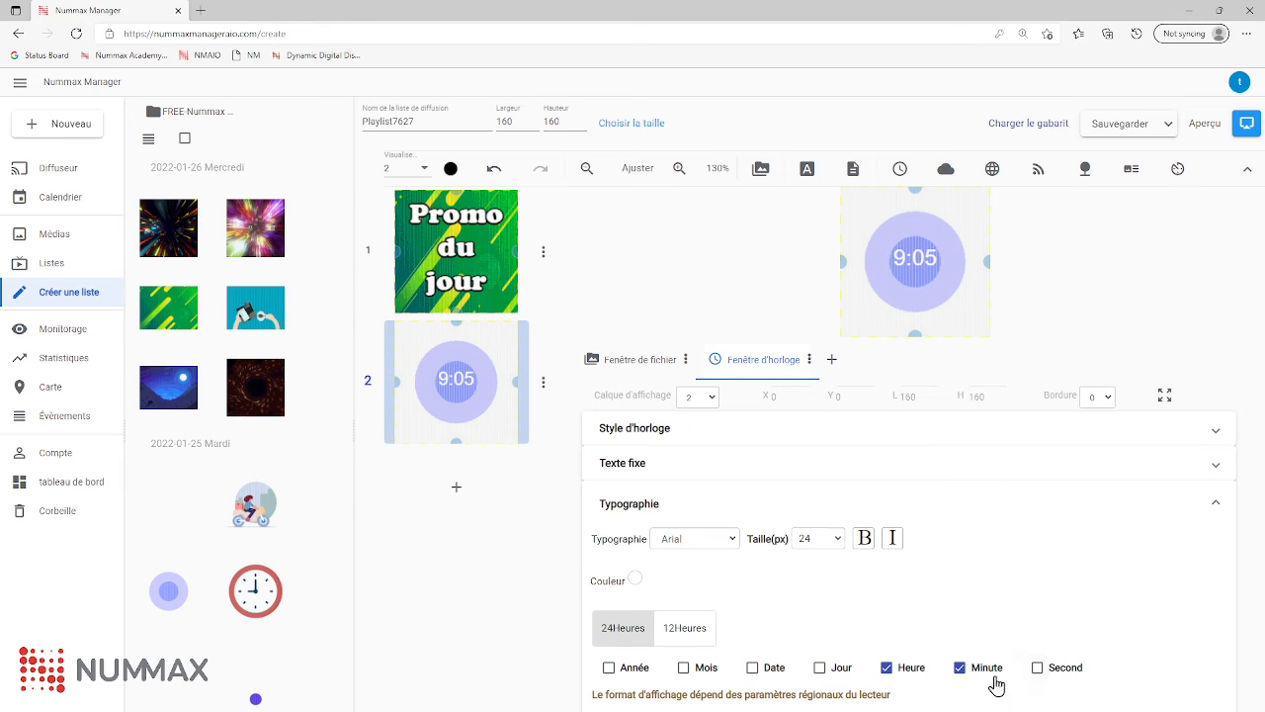
# - Format the clock as bold 48 px in indigo blue and lower its window's upper edge to Y 10
pyautogui.click(821, 535)
pyautogui.moveTo(820, 535); pyautogui.dragTo(820, 535)
pyautogui.click(864, 538)
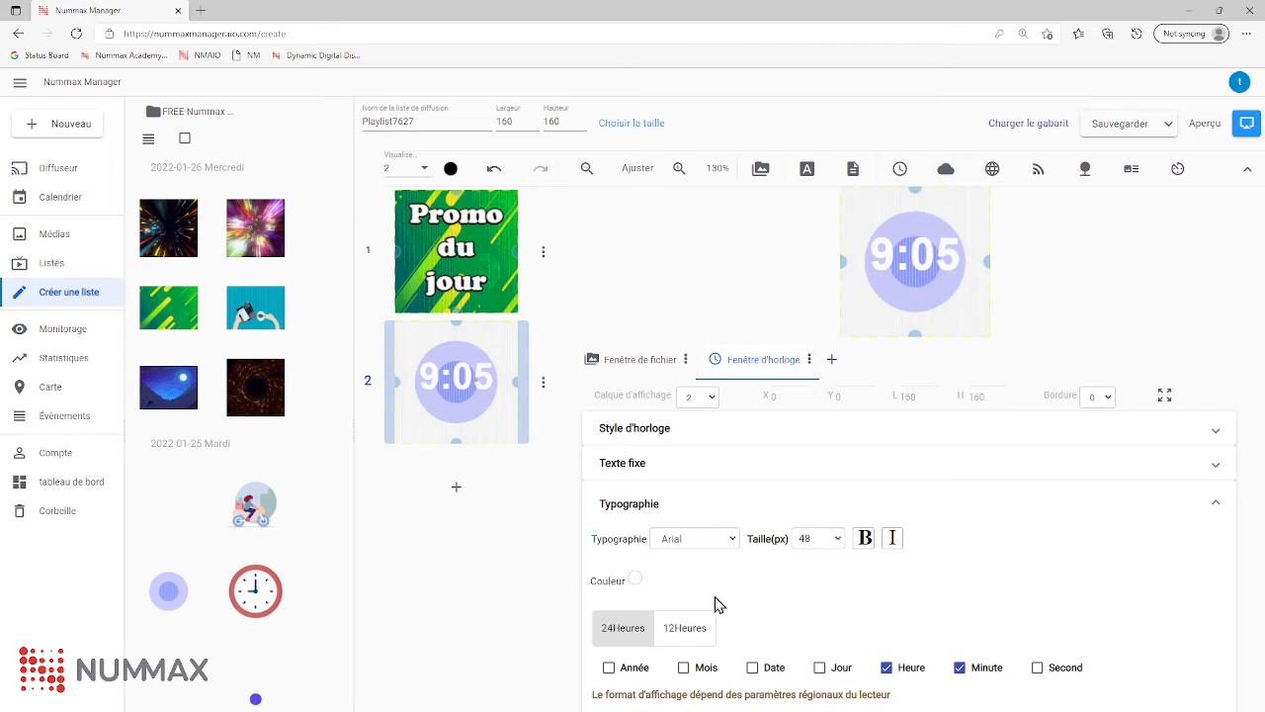
pyautogui.click(634, 580)
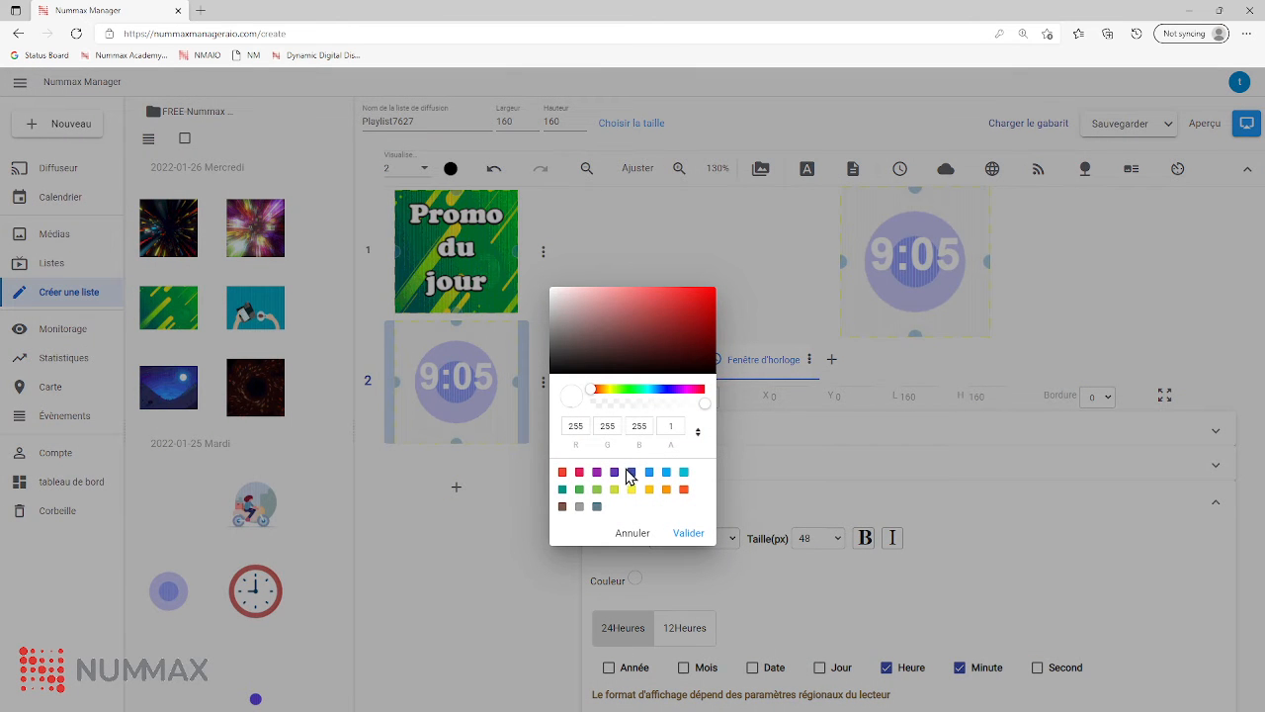
pyautogui.click(630, 473)
pyautogui.click(686, 534)
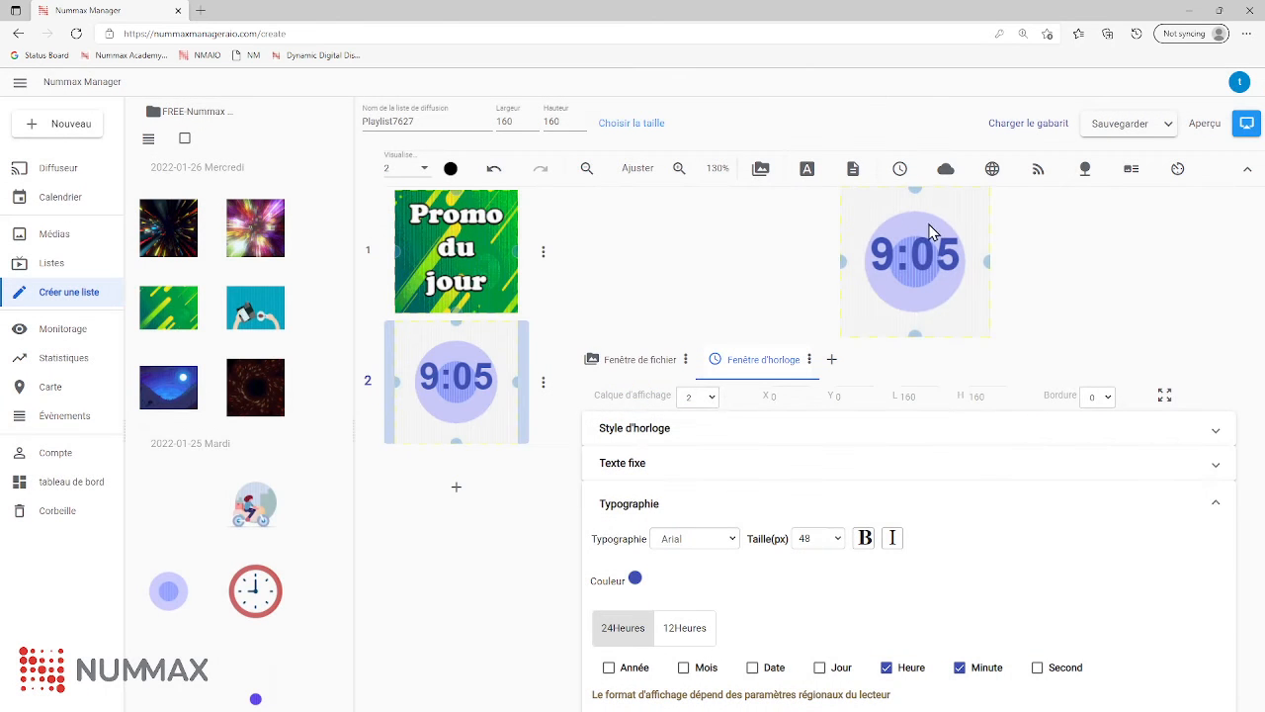
pyautogui.moveTo(918, 197); pyautogui.dragTo(915, 206)
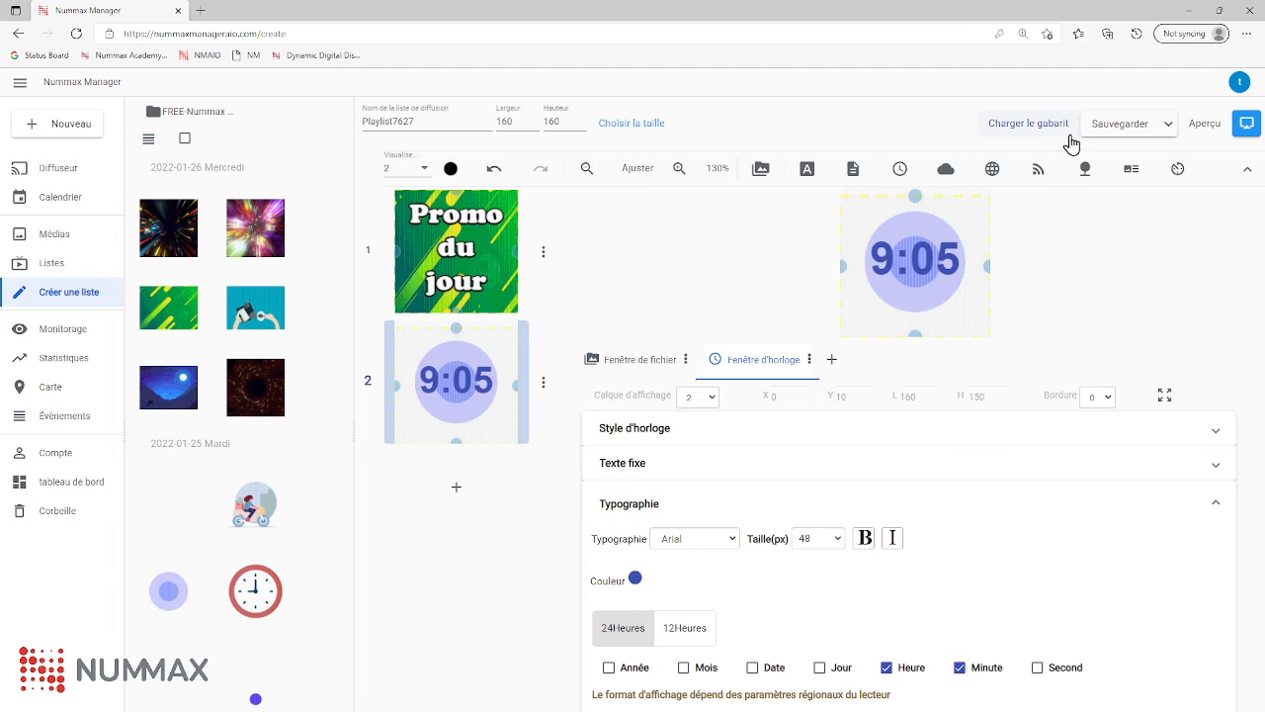
# - Save the playlist and add Playlist7627 to the broadcast schedule of MyCompleteScreen
pyautogui.click(1114, 128)
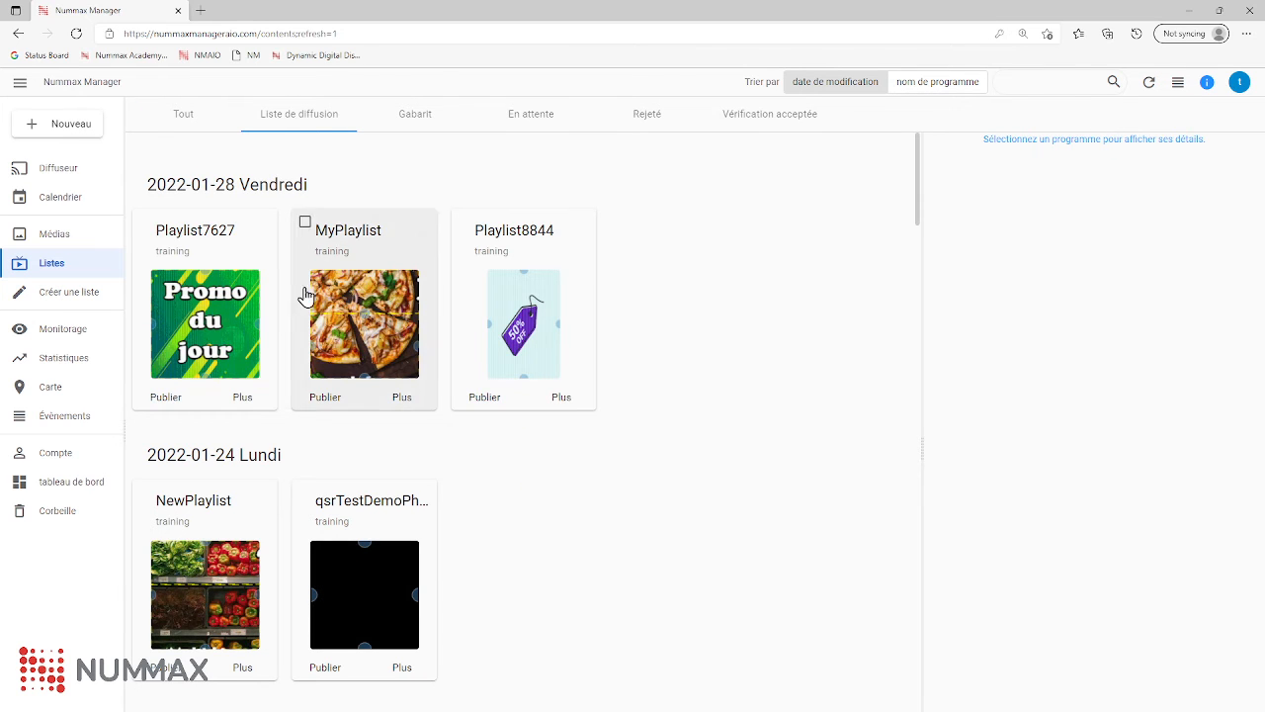
pyautogui.click(60, 197)
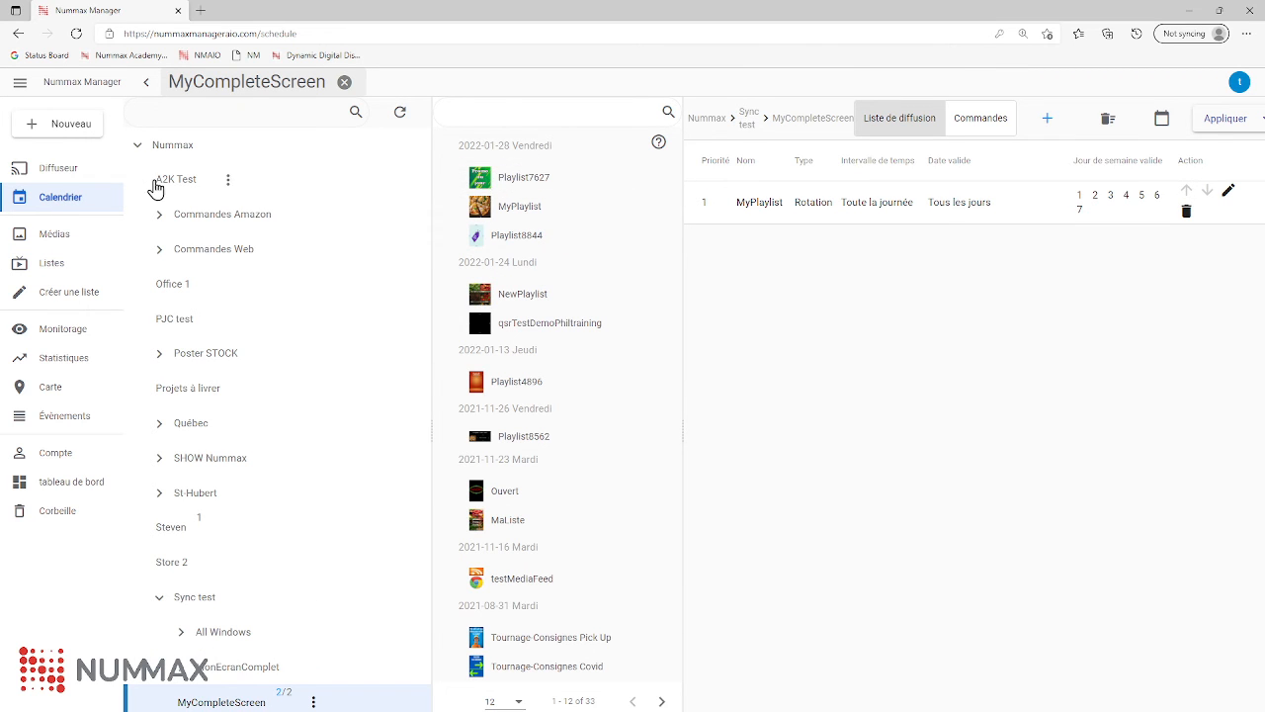
pyautogui.click(532, 185)
pyautogui.moveTo(532, 185); pyautogui.dragTo(833, 274)
pyautogui.click(777, 585)
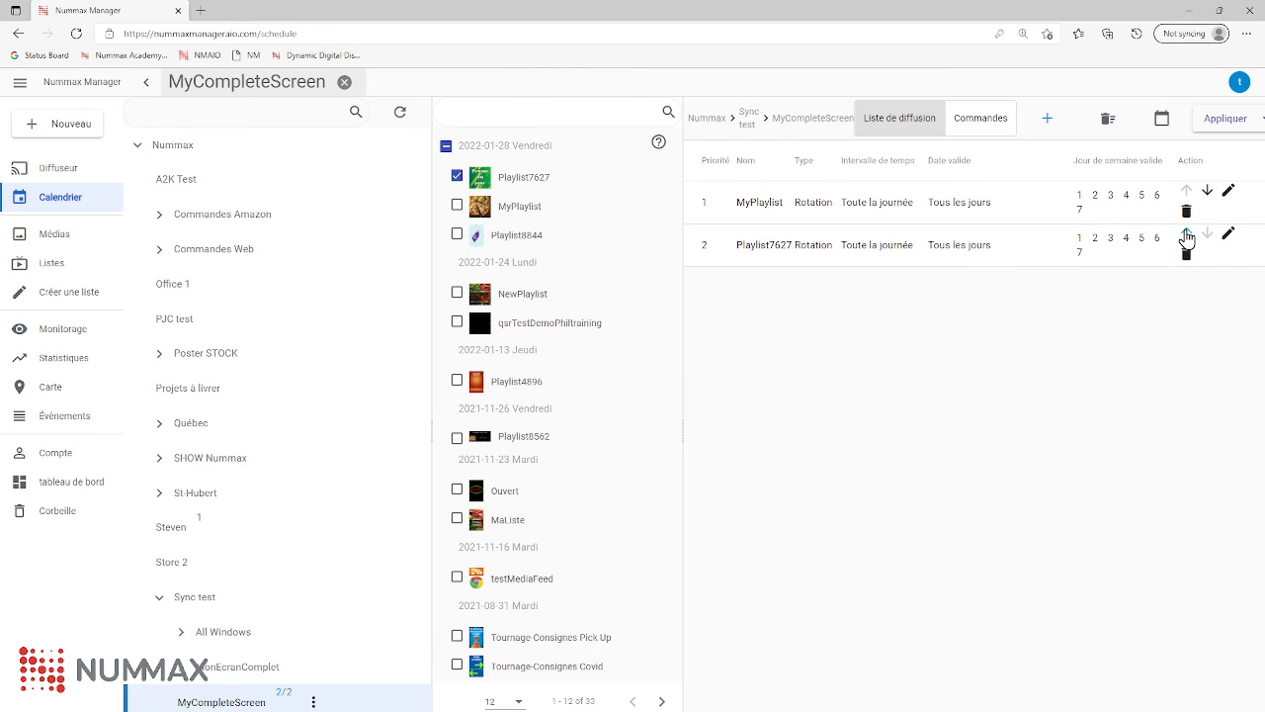
# - Move Playlist7627 above MyPlaylist in the MyCompleteScreen schedule and apply the calendar
pyautogui.click(1187, 234)
pyautogui.click(1236, 129)
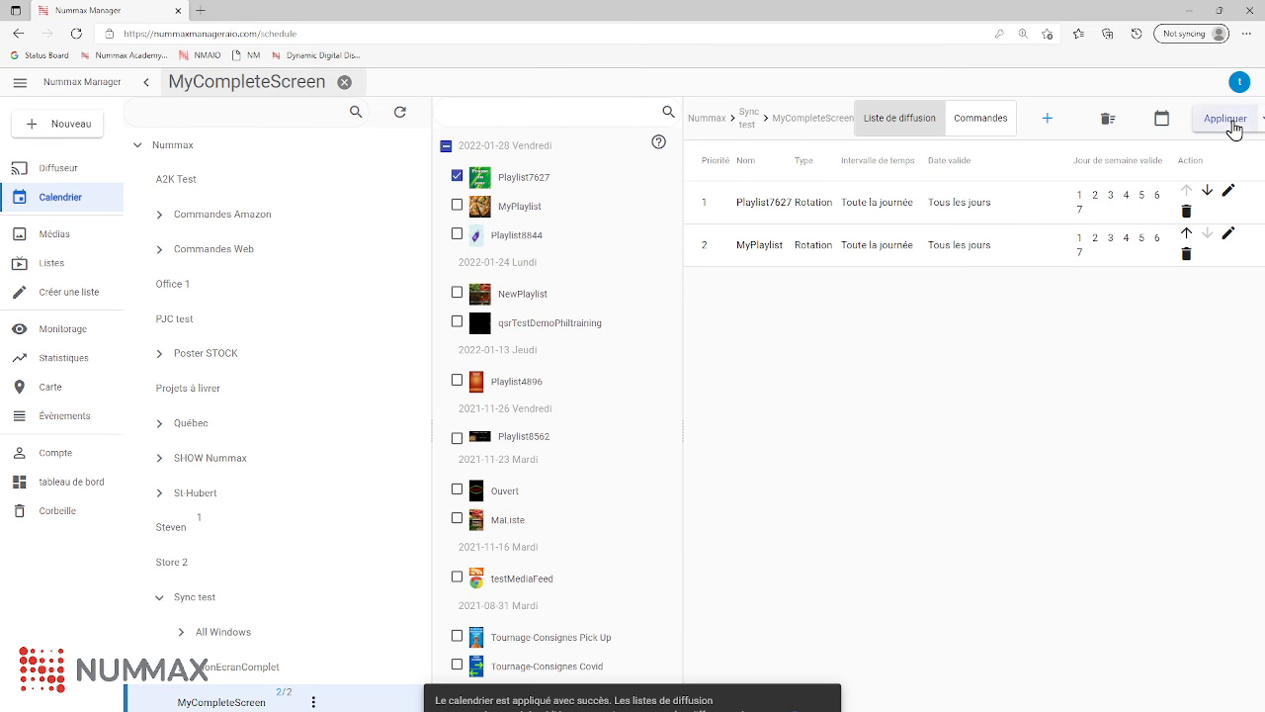
# - Check the live previews of the Left and Right players of MyCompleteScreen
pyautogui.click(42, 174)
pyautogui.click(535, 214)
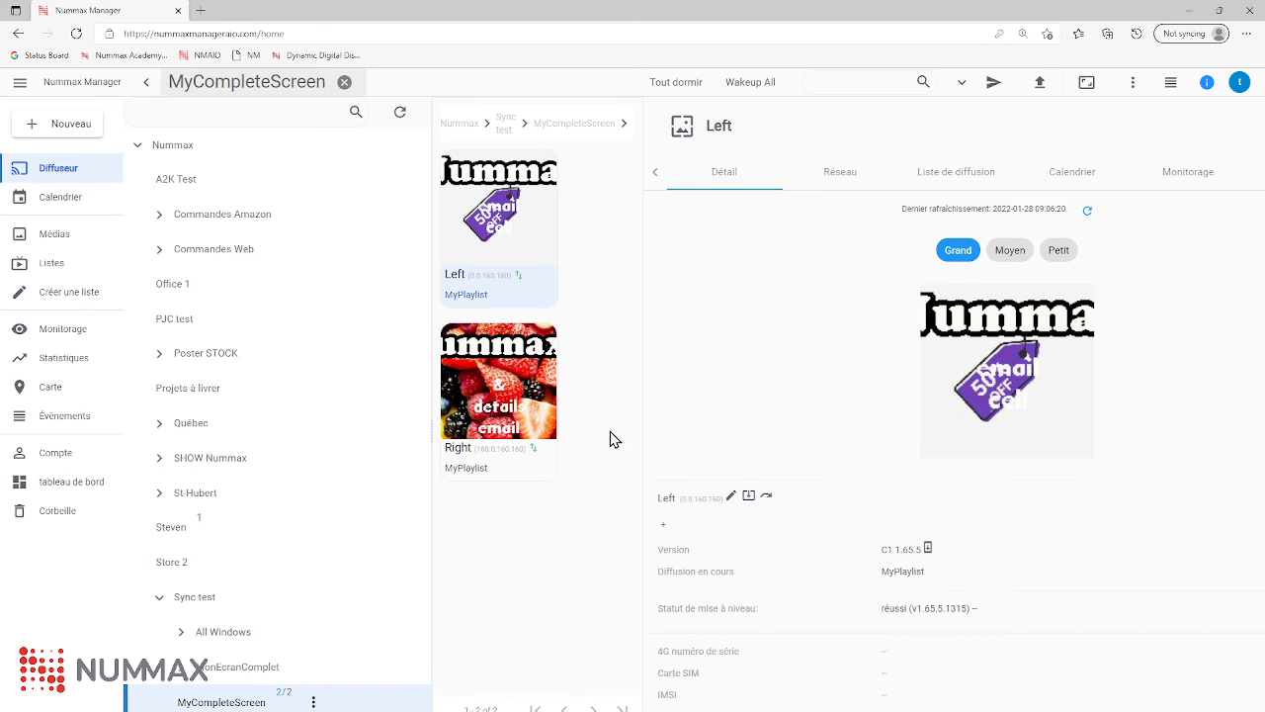
pyautogui.click(551, 418)
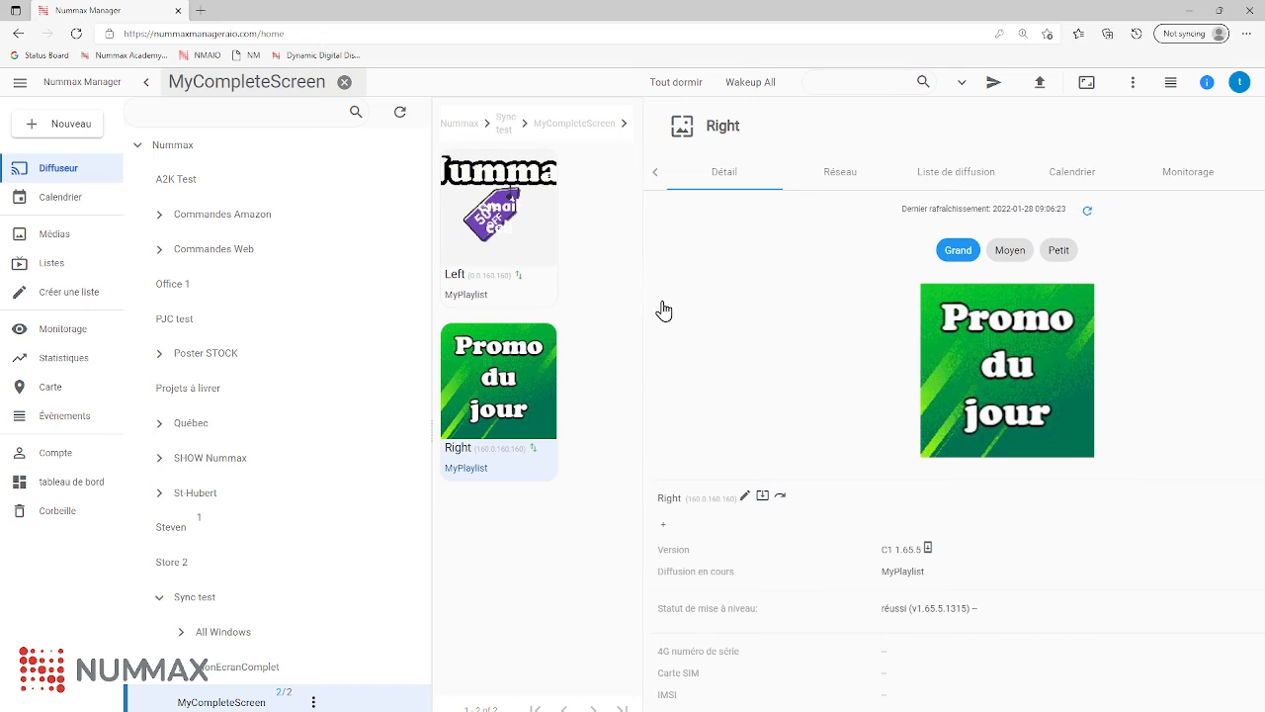
pyautogui.click(525, 234)
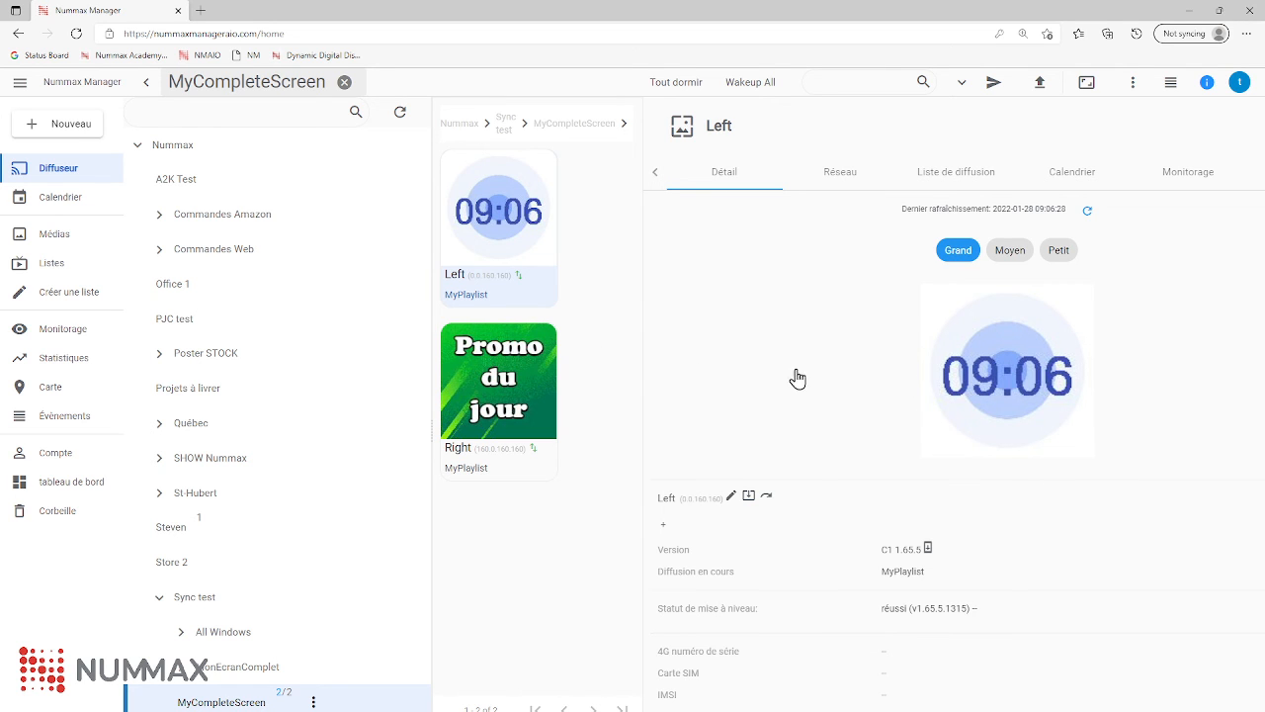
pyautogui.click(508, 368)
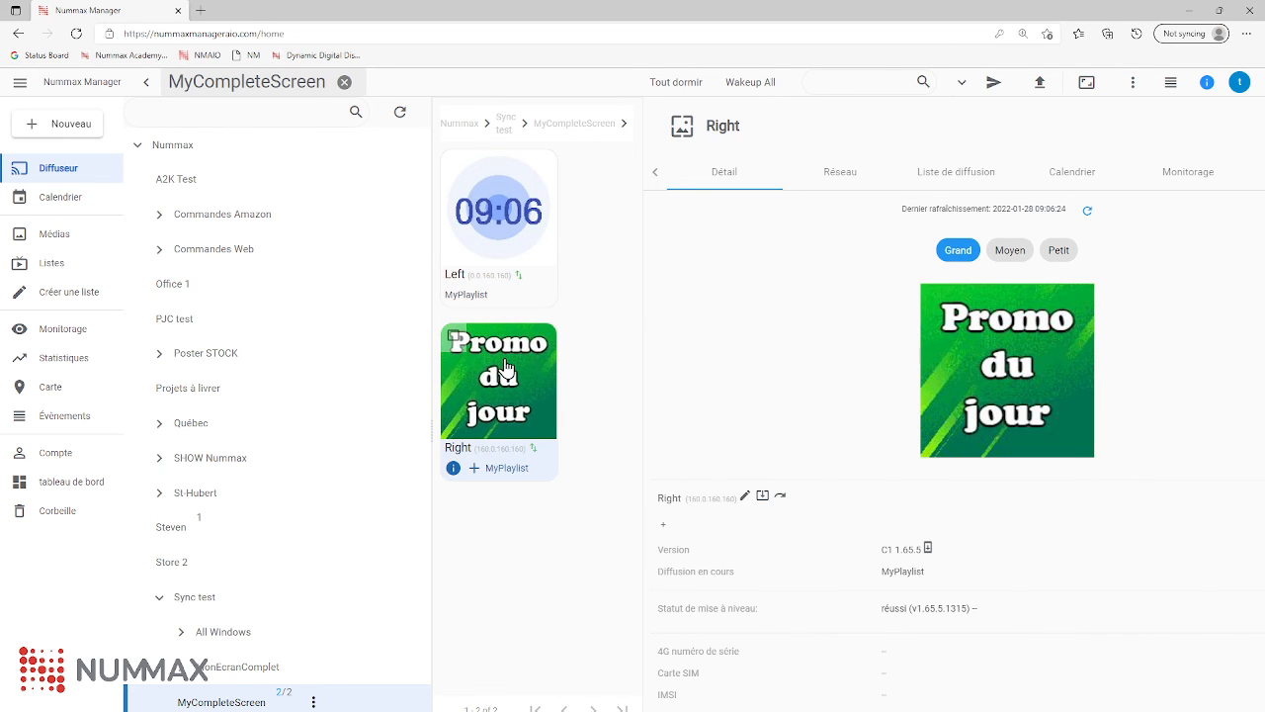
# - Open the GIF Animated folder of the shared FREE-Nummax Content Library and preview vectorAnimation1.gif and shapeFocus.gif
pyautogui.click(99, 235)
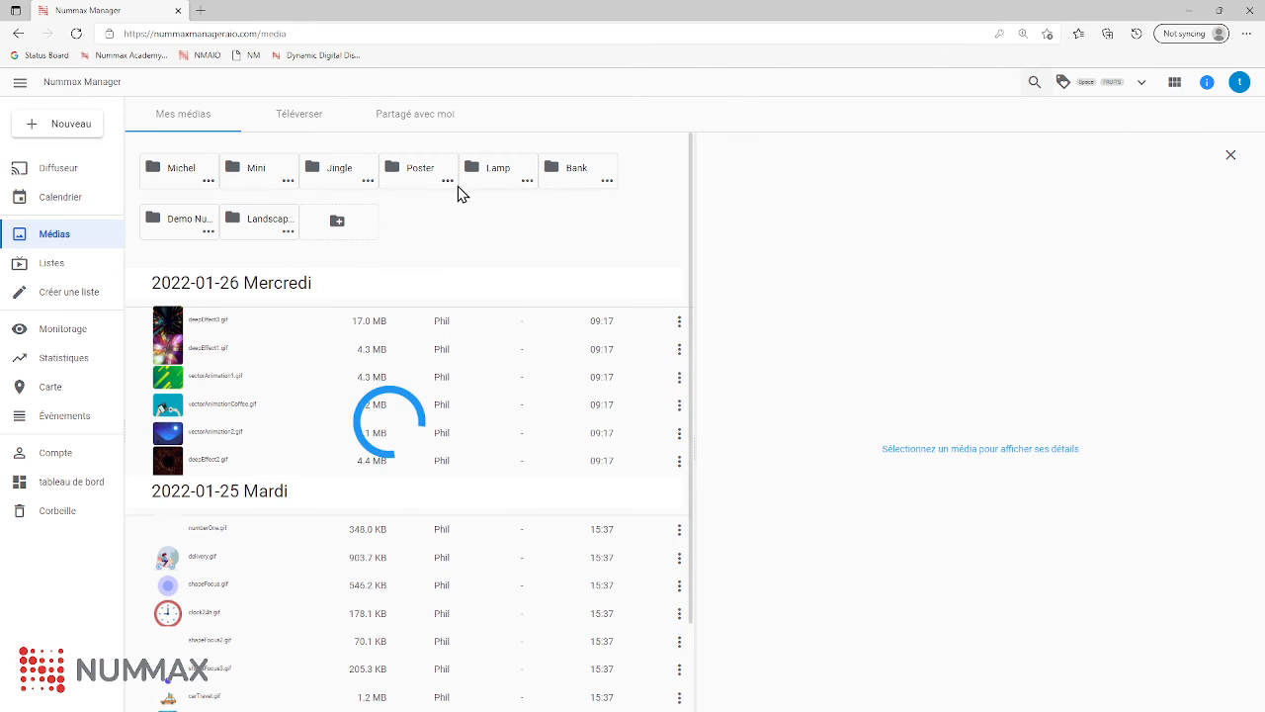
pyautogui.click(404, 116)
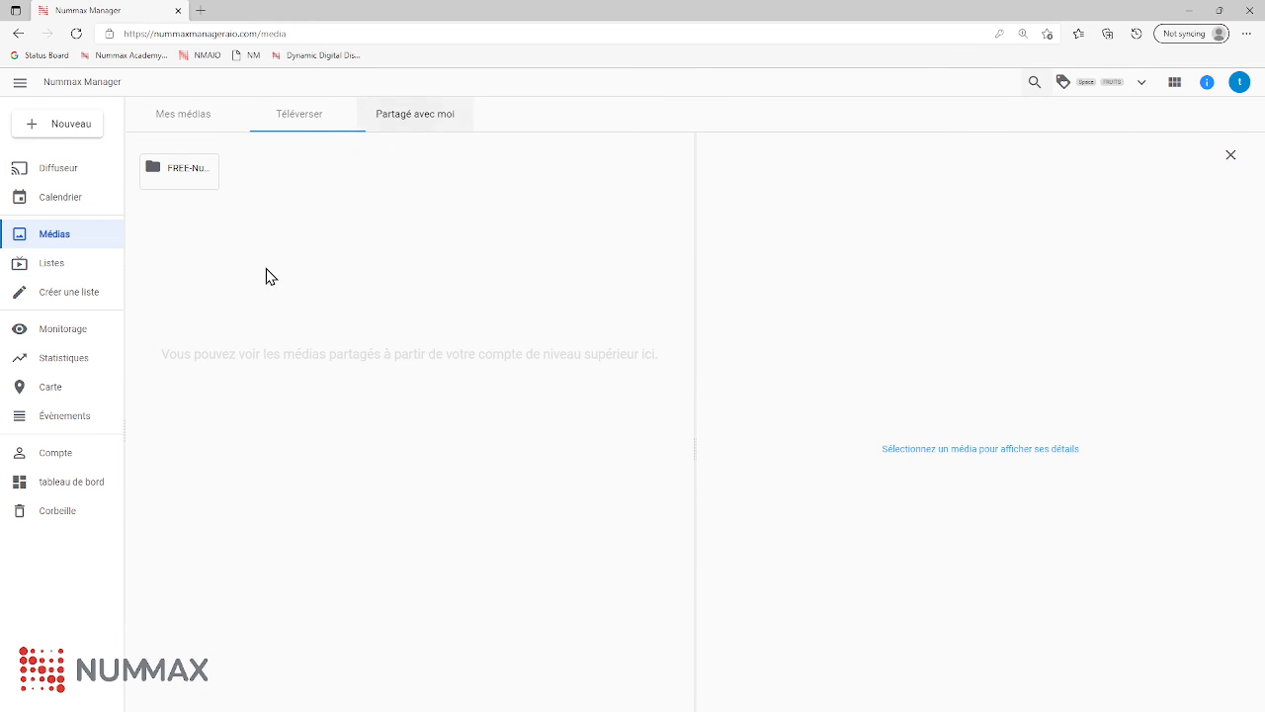
pyautogui.click(183, 170)
pyautogui.click(405, 189)
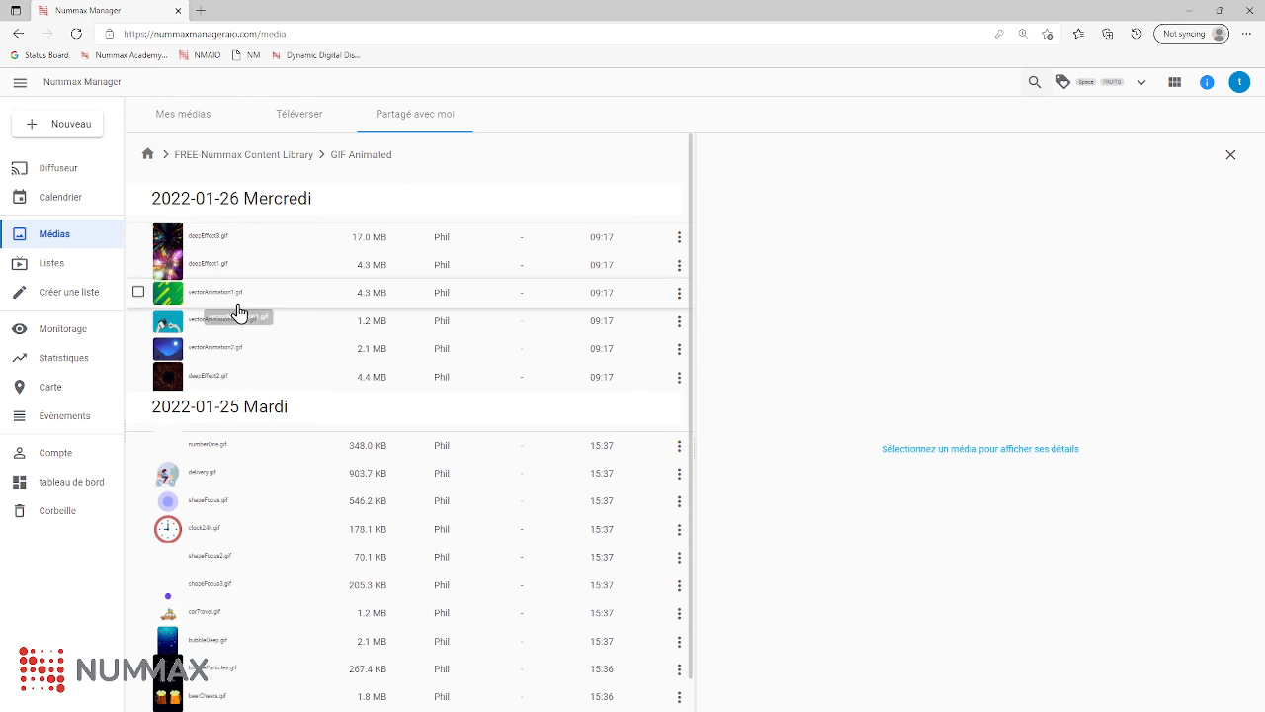
pyautogui.click(220, 296)
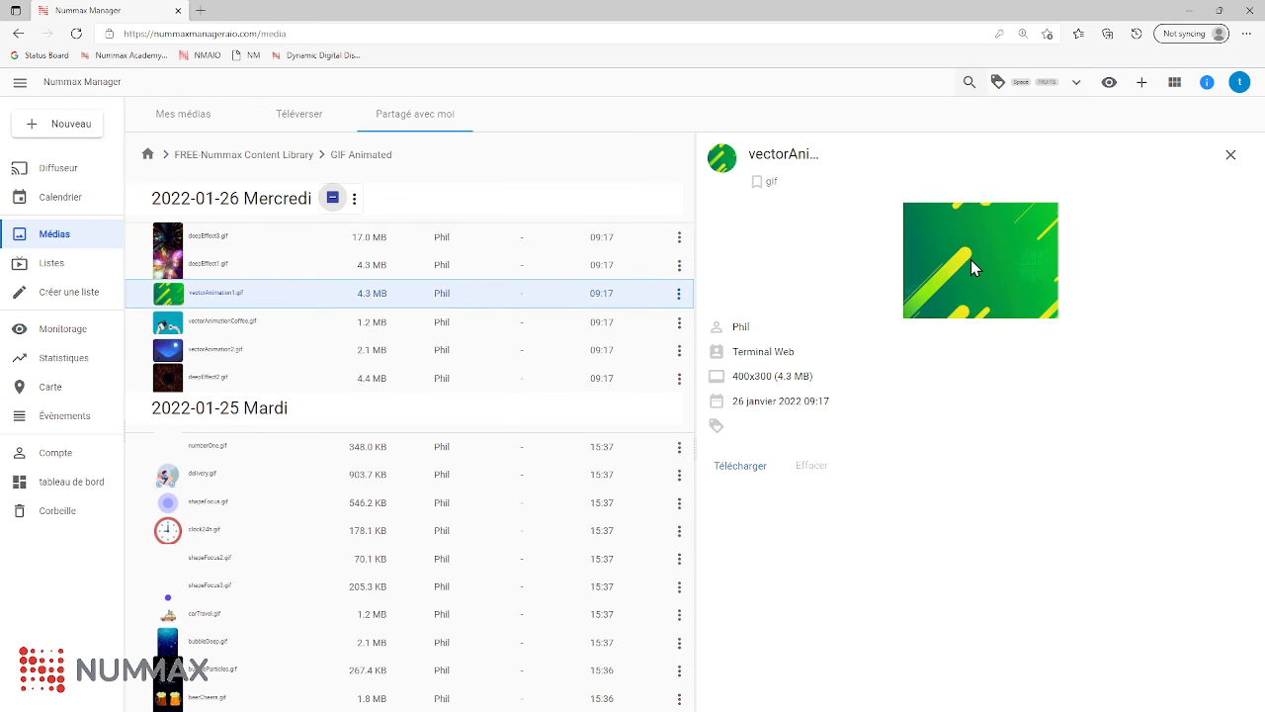
pyautogui.click(233, 506)
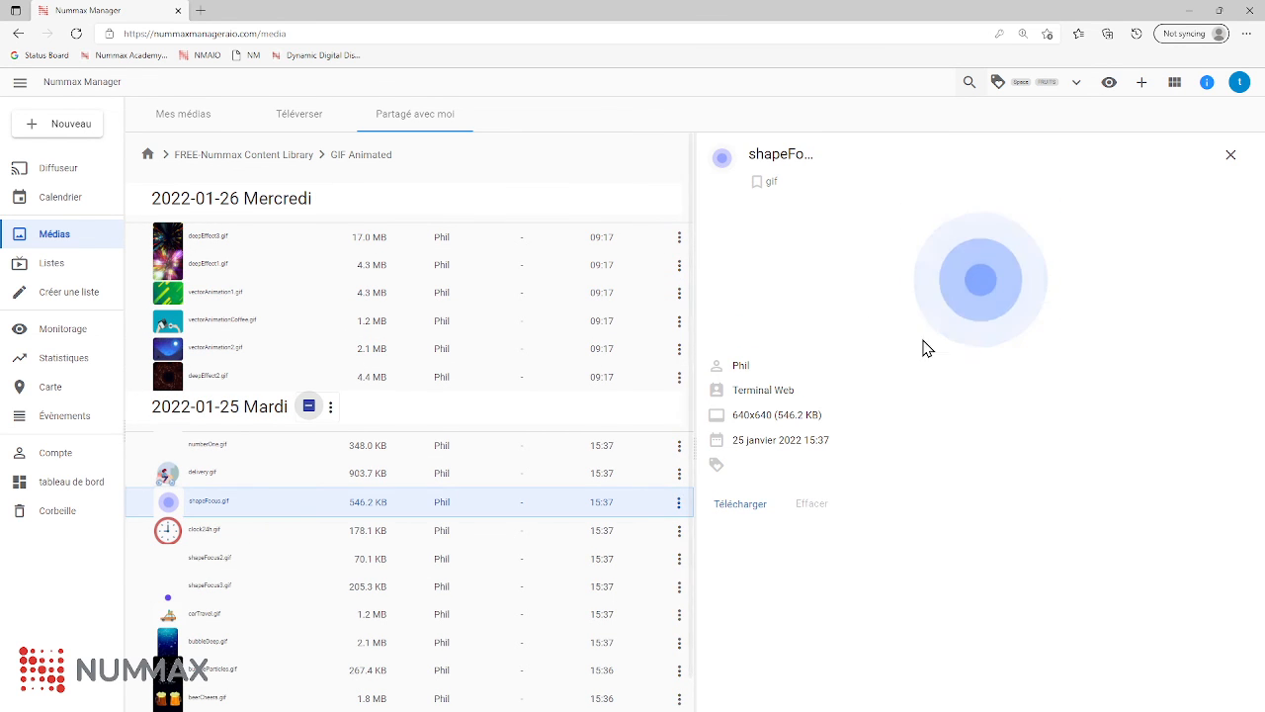